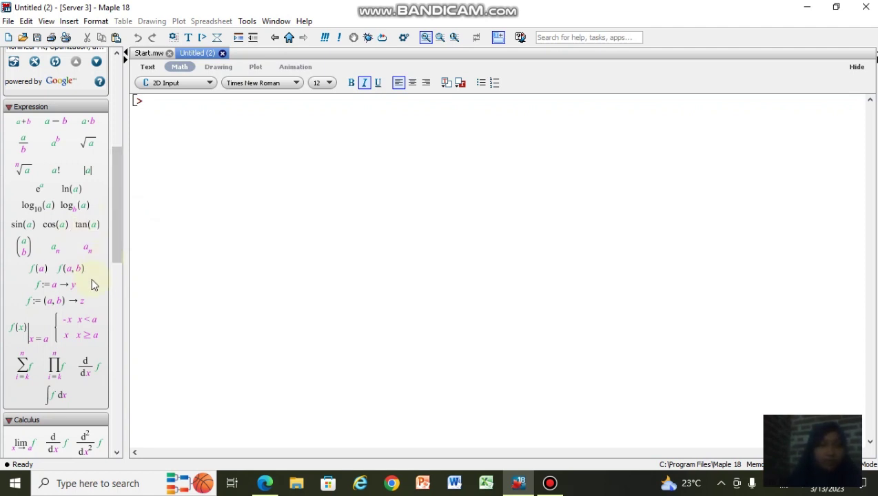
- Define the function f := (x) → 3·x + 4 from the single-variable function template and evaluate it
left_click(71, 292)
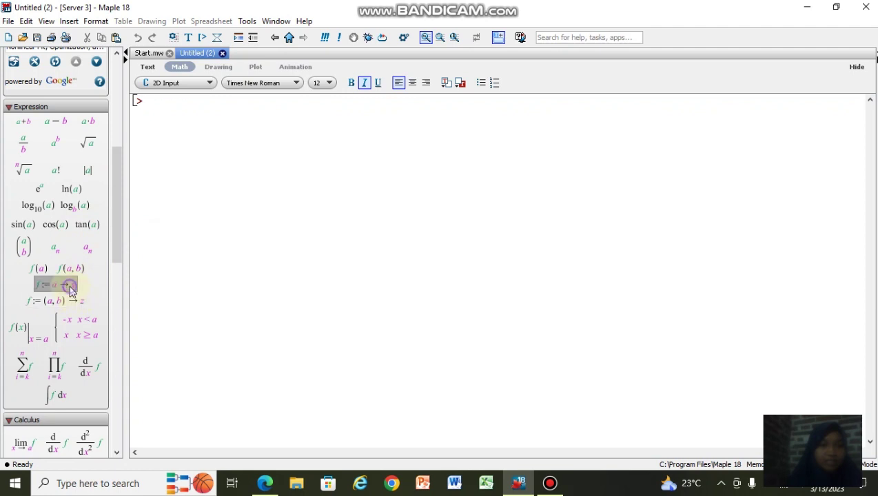
type("f:= a → y")
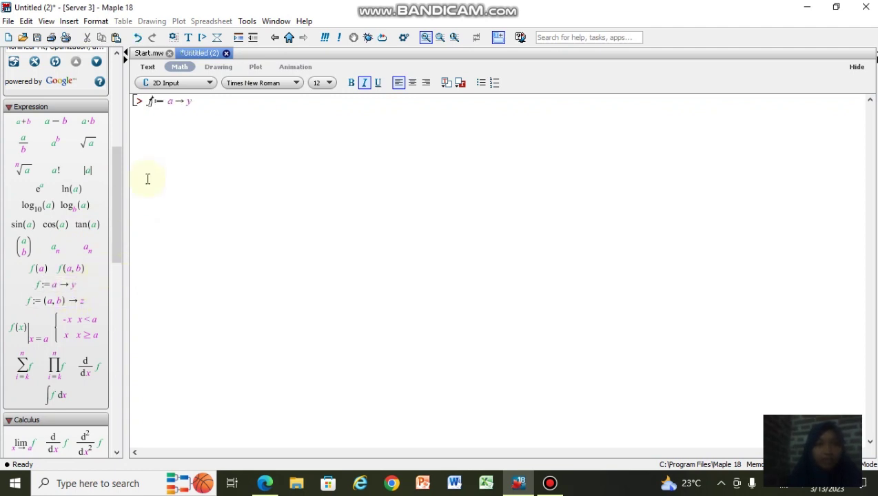
left_click(173, 104)
key("BackSpace")
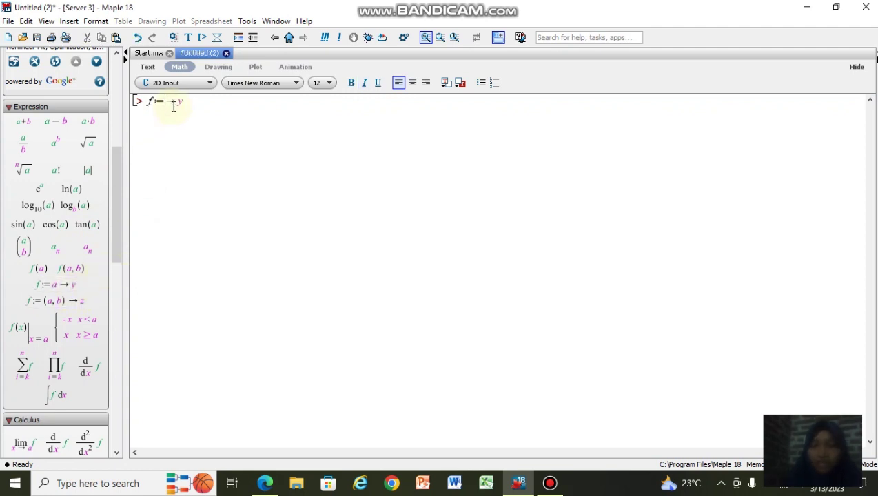
type("(x)")
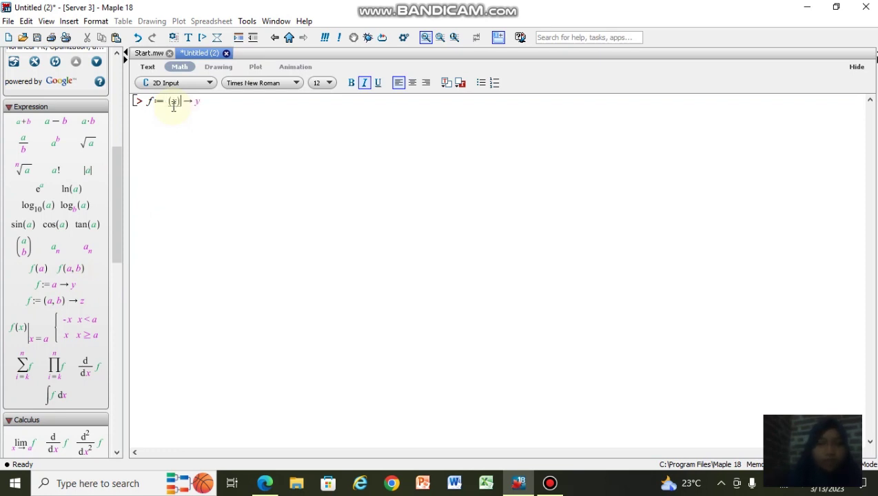
key("Tab")
type("3")
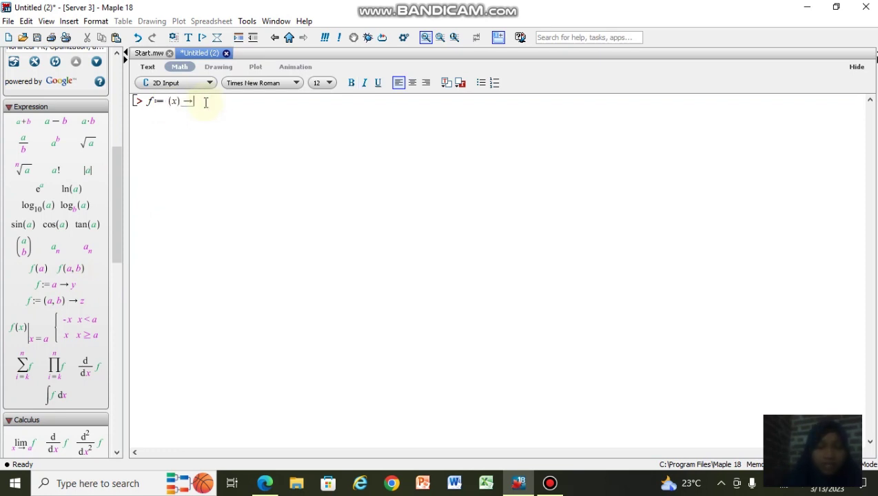
type("*x")
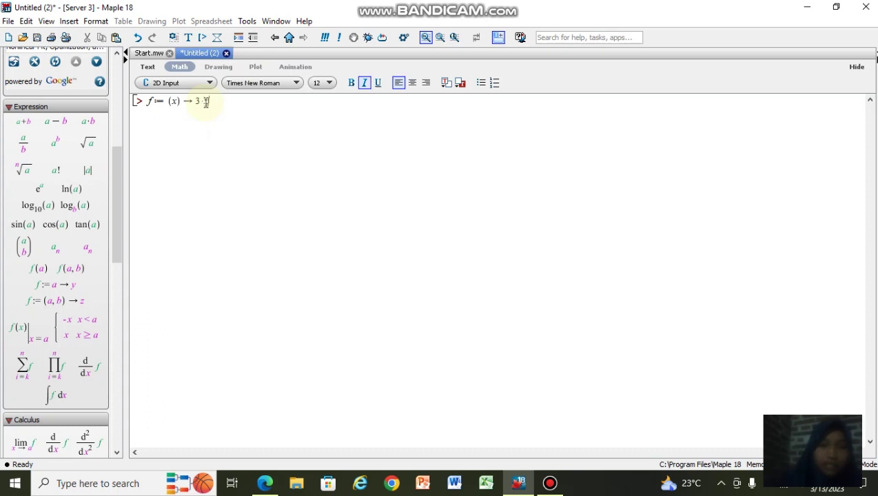
type("+4")
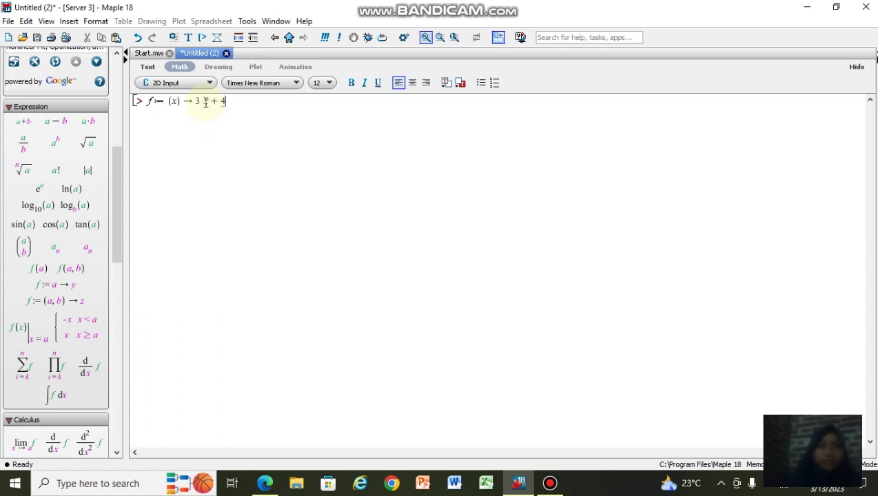
key("Return")
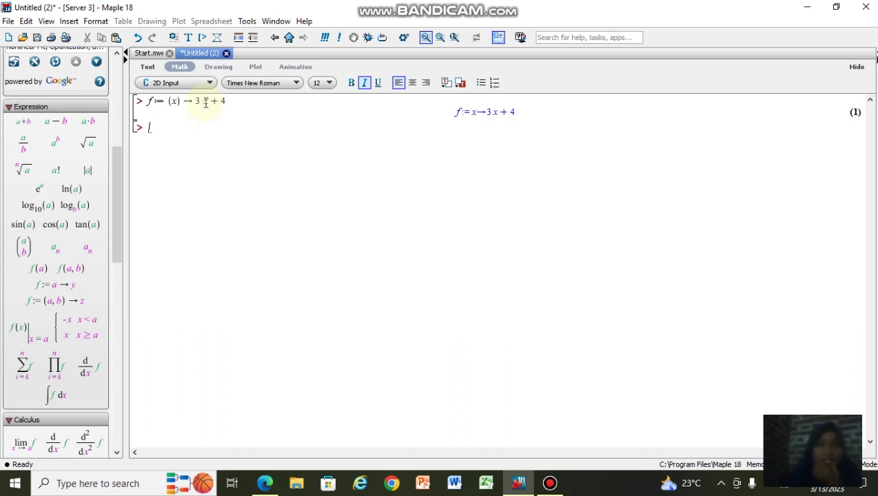
- Insert a second single-variable function template named f, with (x) as its argument
left_click(60, 284)
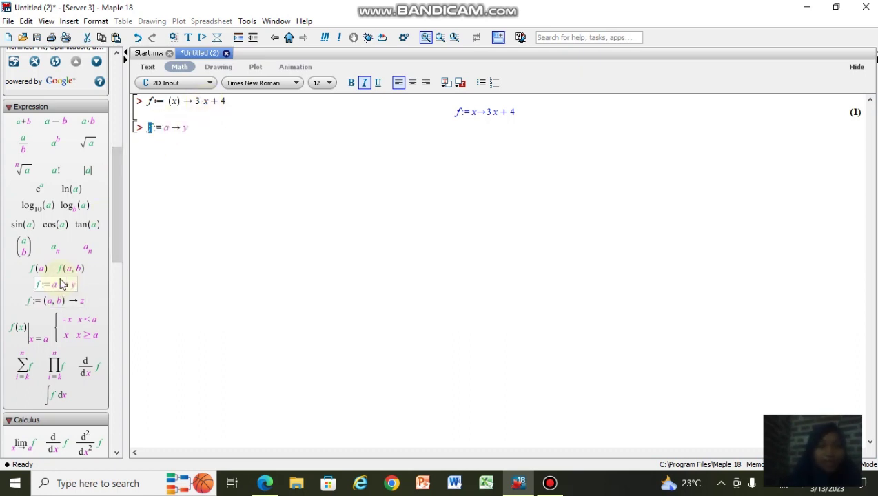
type("f")
left_click(176, 130)
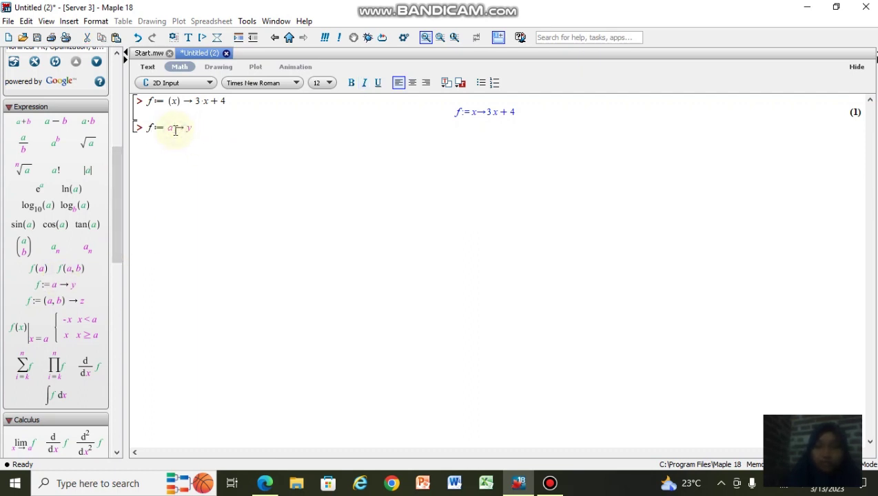
key("BackSpace")
type("(x)")
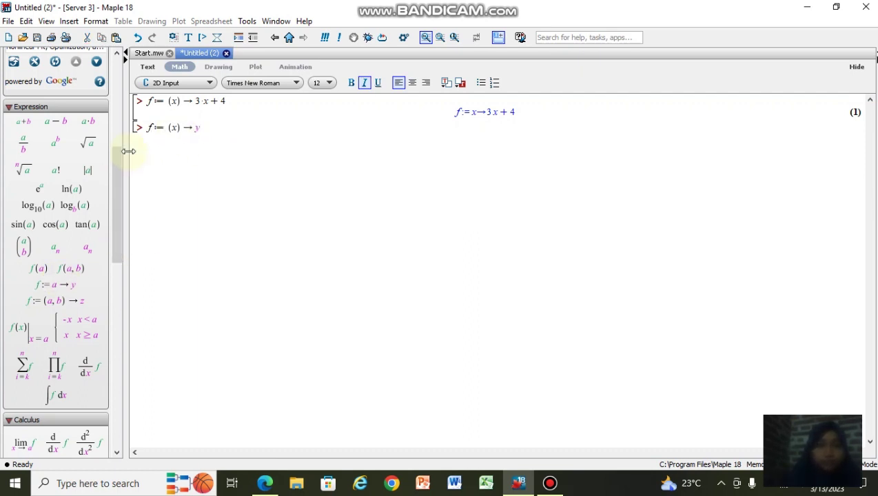
- Enter 3^x + e^(x + 1) as the body of the second f definition and evaluate it
key("BackSpace")
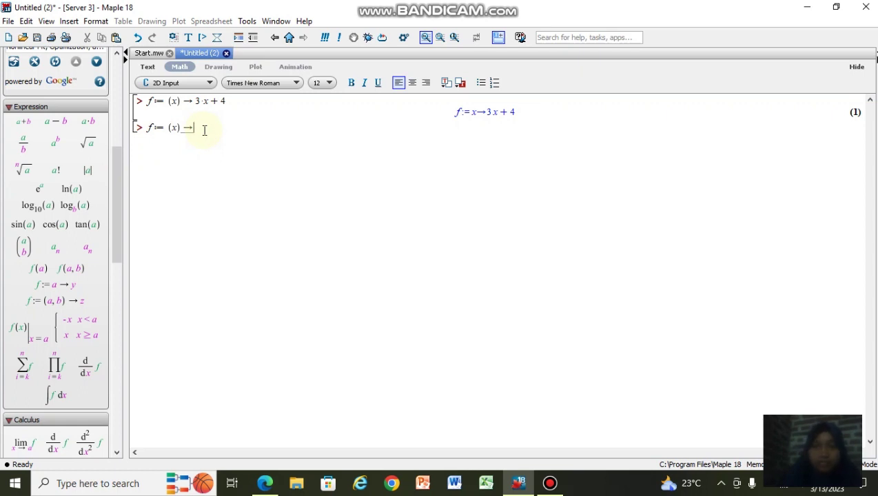
left_click(58, 146)
type("3")
key("Tab")
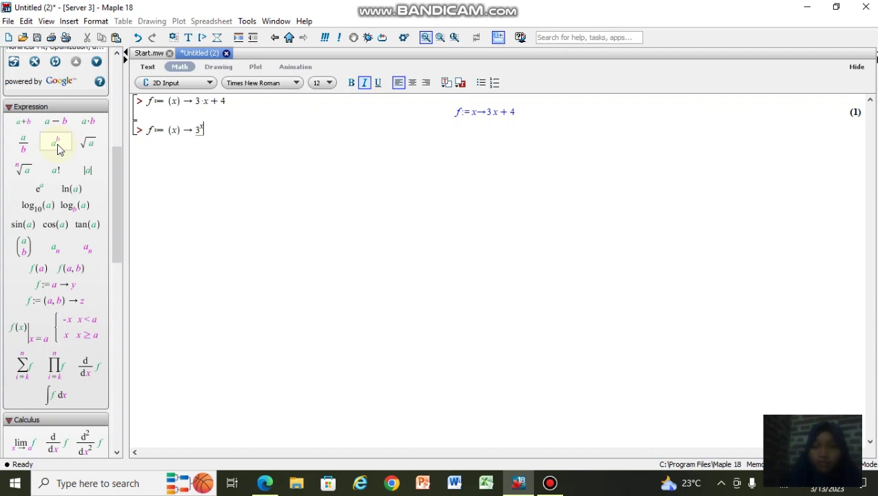
type("x")
key("Right")
type("+")
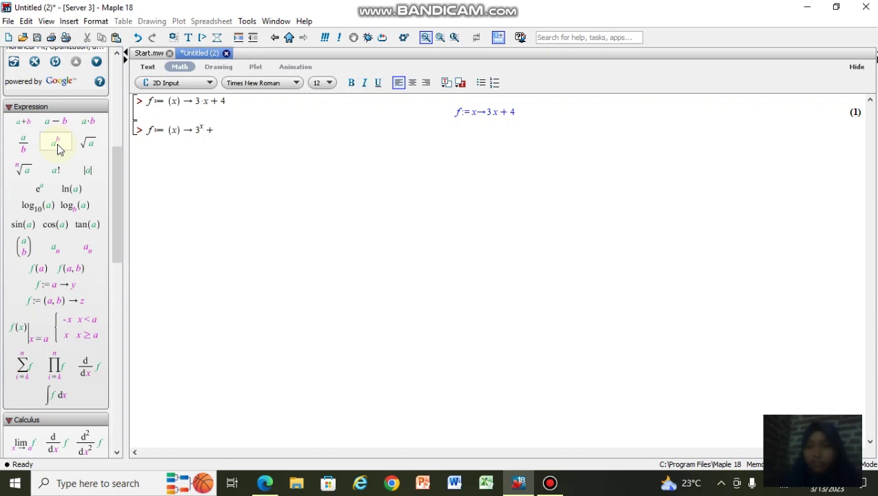
left_click(39, 196)
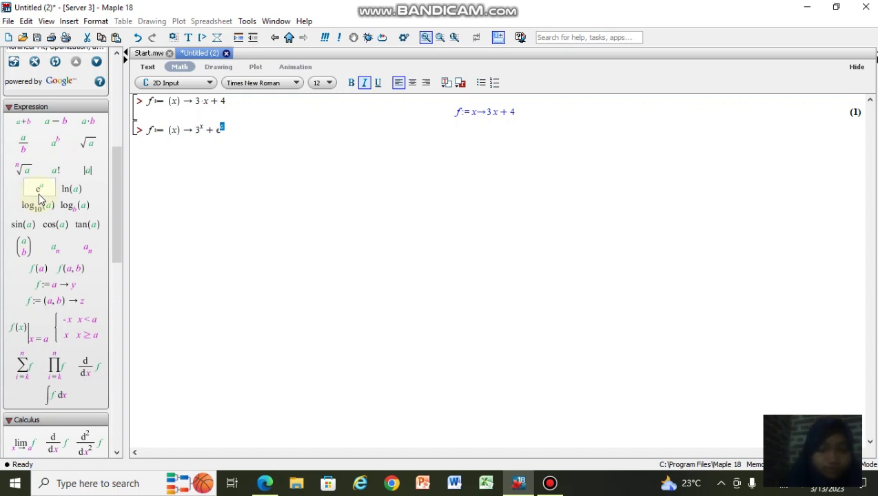
type("x + 1")
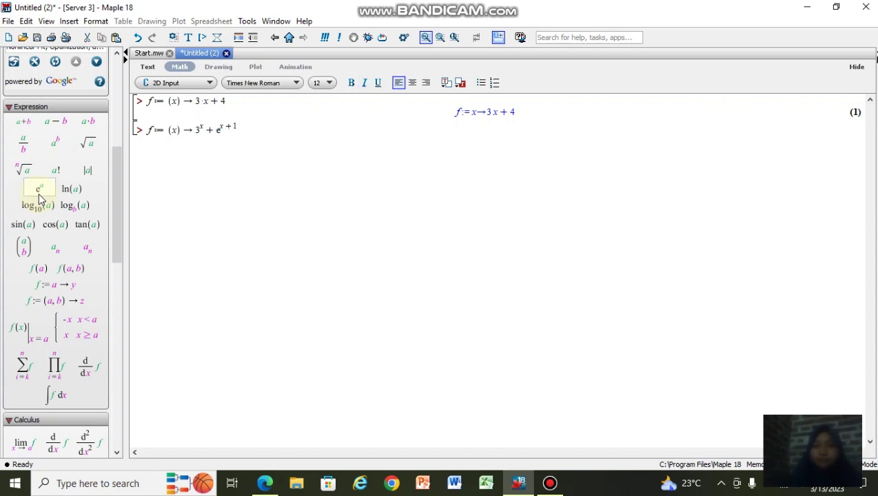
key("Return")
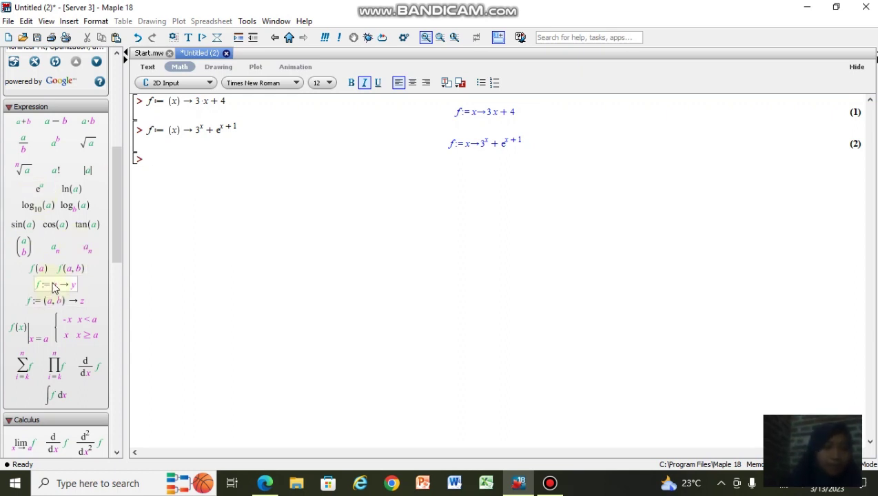
- Insert a single-variable function template named g, with (x) as its argument
left_click(54, 288)
type("g := a → y")
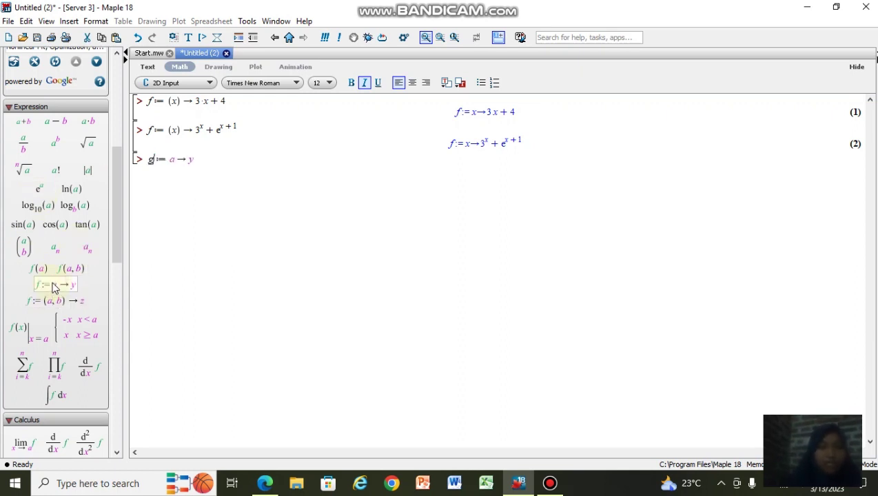
key("Tab")
key("BackSpace")
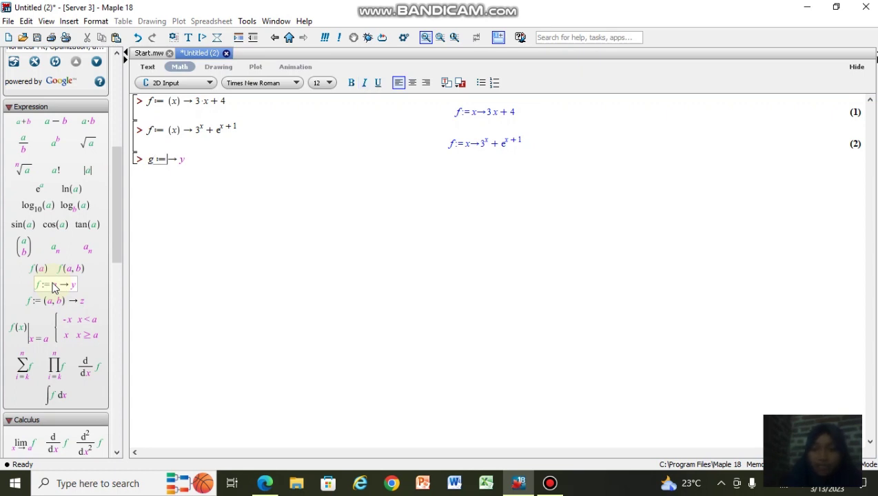
type("(x)")
left_click(206, 159)
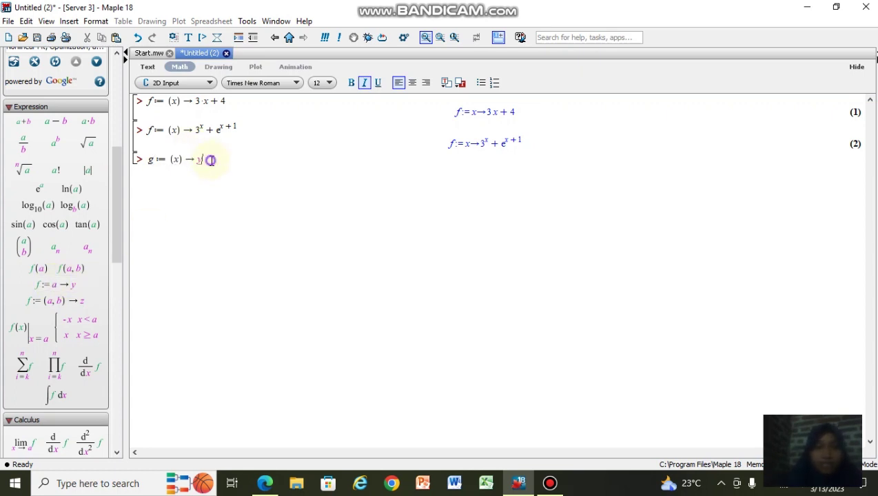
- Replace the body placeholder of g with x·sin(x − 1)
key("BackSpace")
type("x")
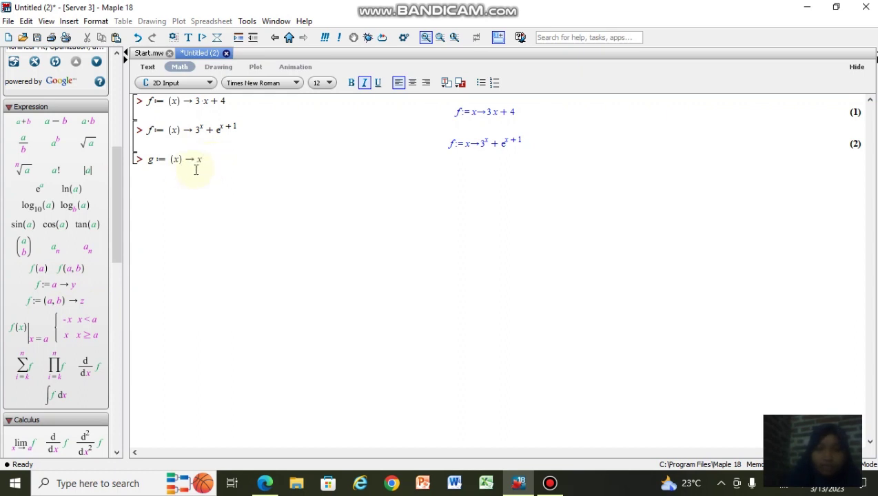
type("*")
left_click(22, 228)
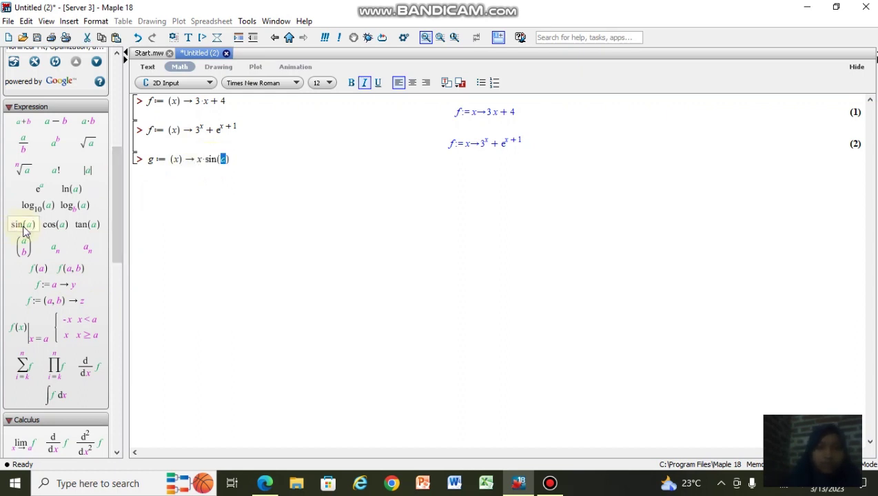
left_click(49, 124)
type("x − b")
key("Tab")
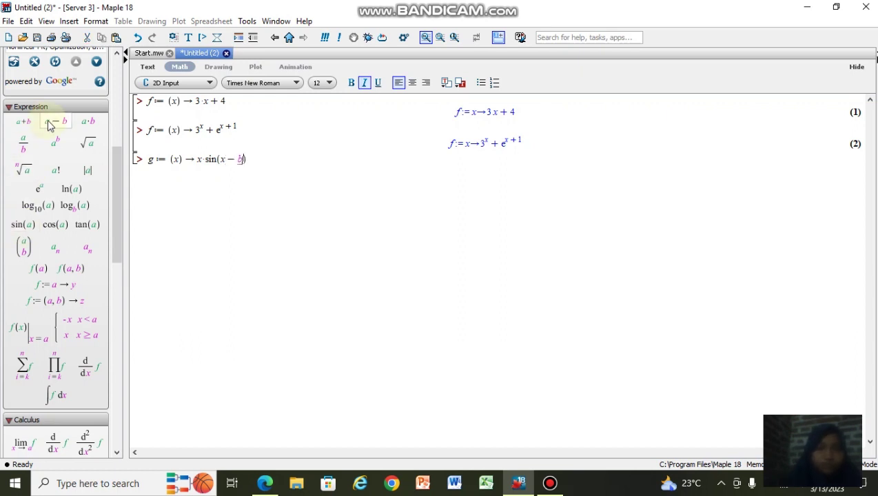
key("BackSpace")
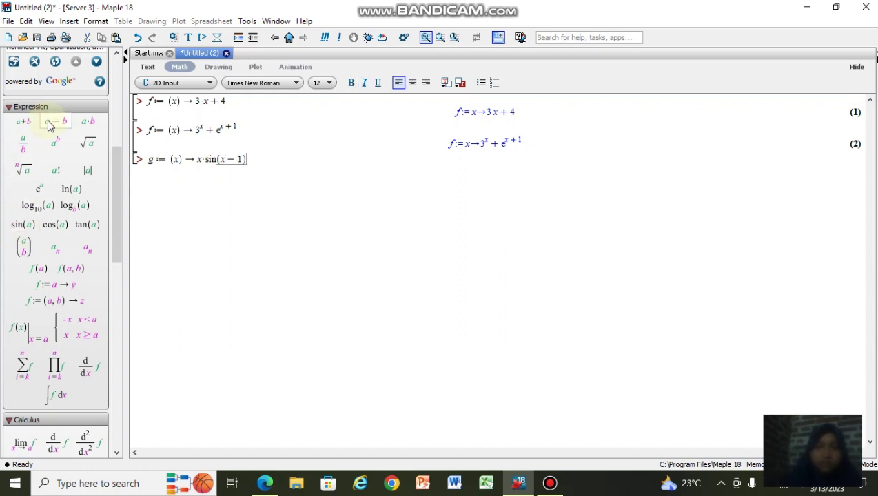
- Subtract sin^2·(x) from the body of g and evaluate the definition
left_click(59, 124)
key("BackSpace")
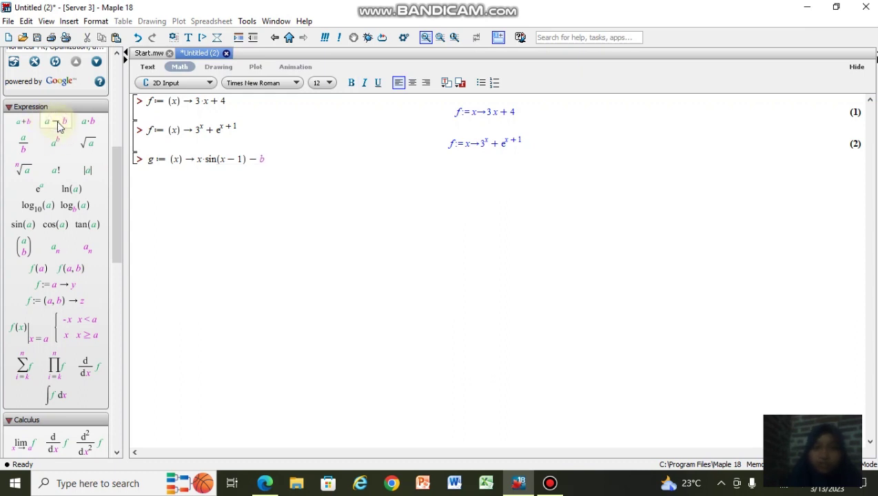
left_click(264, 160)
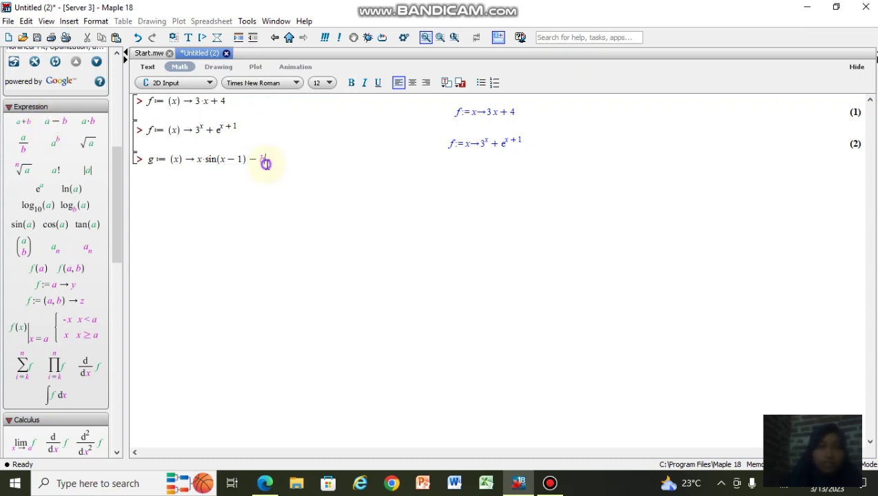
key("BackSpace")
type("sin")
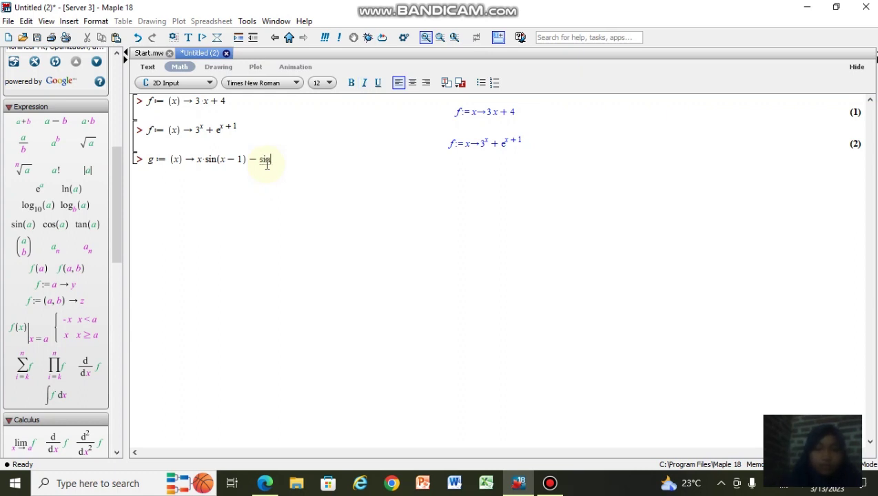
type("^2")
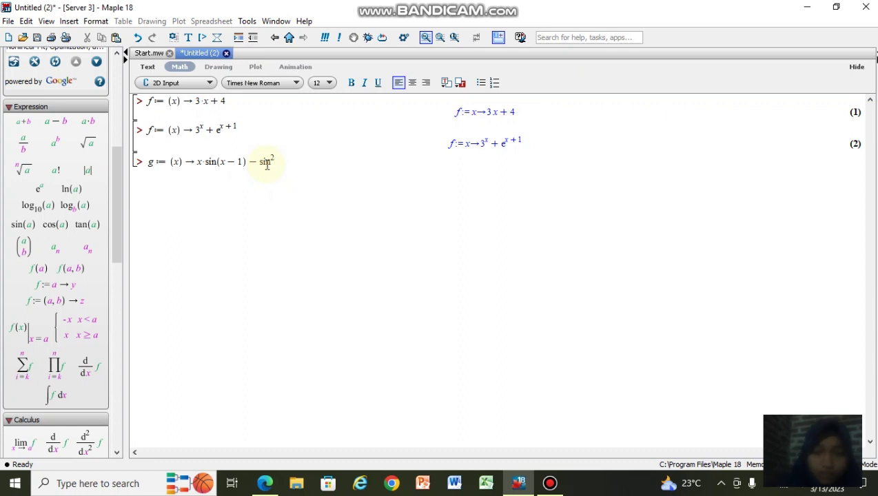
key("Right")
type("*(")
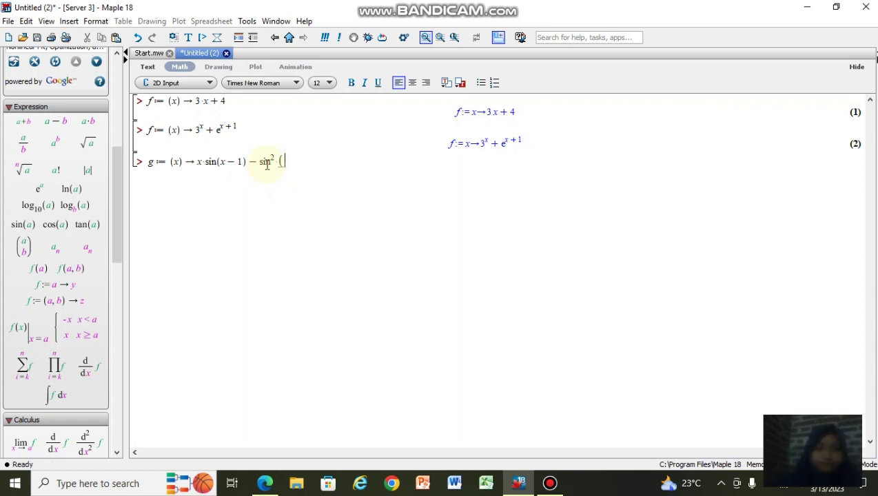
type("X)")
key("BackSpace")
key("BackSpace")
type("x)")
key("Return")
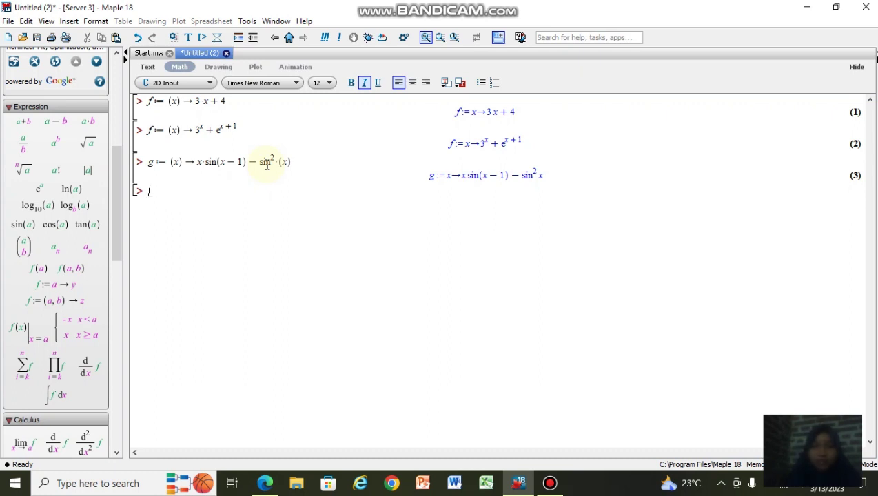
- Insert a single-variable function template named h, with (x) as its argument
left_click(62, 286)
type("h ≔ a → y")
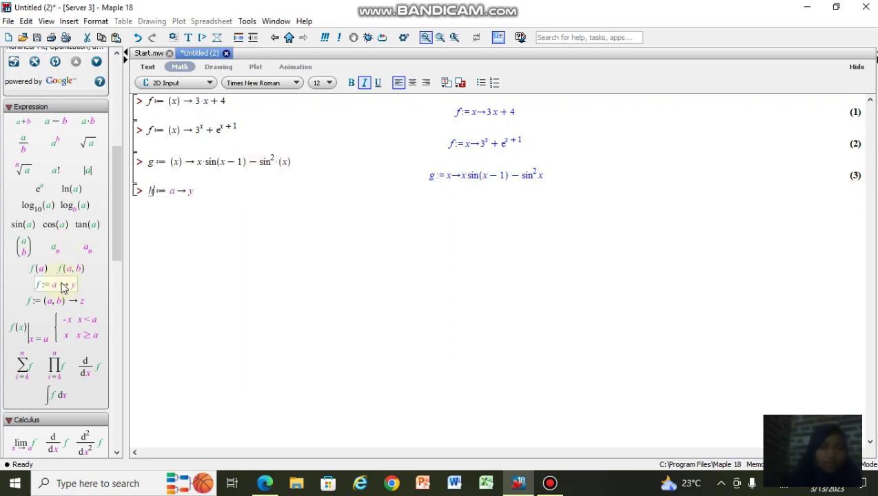
key("Right")
key("Right")
key("Right")
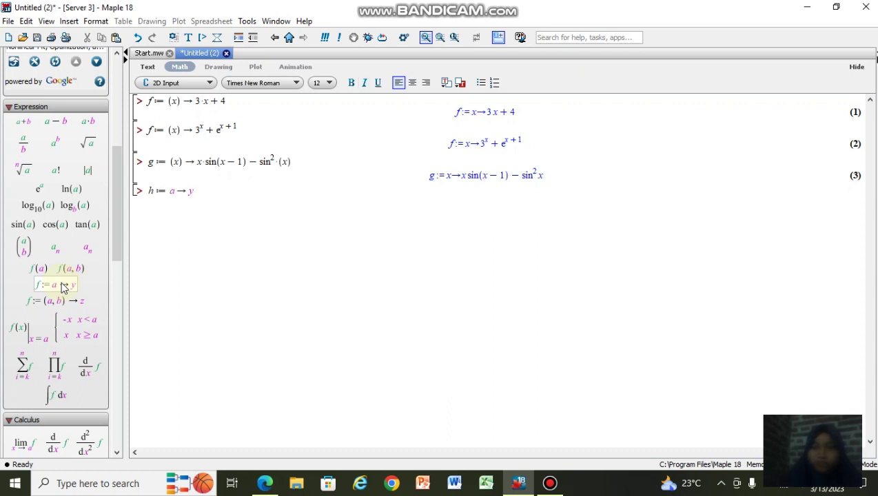
type("(x)")
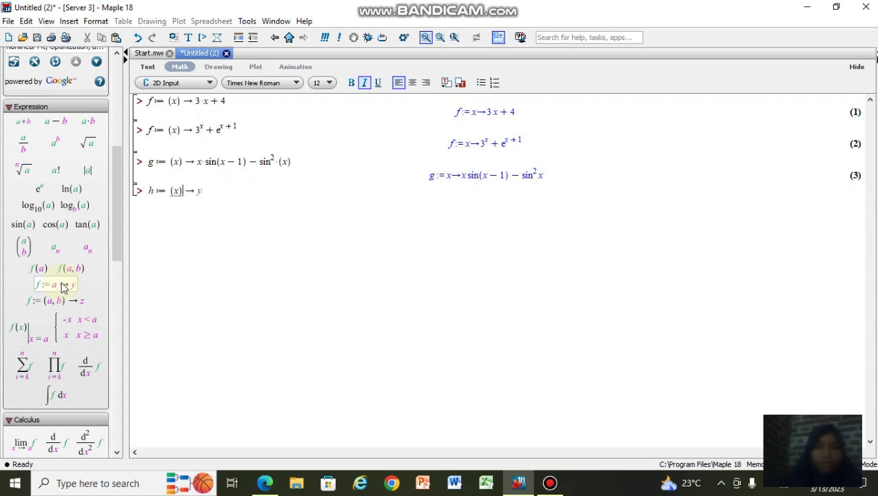
- Replace the body placeholder of h with 3·x^2
key("Right")
key("Right")
key("BackSpace")
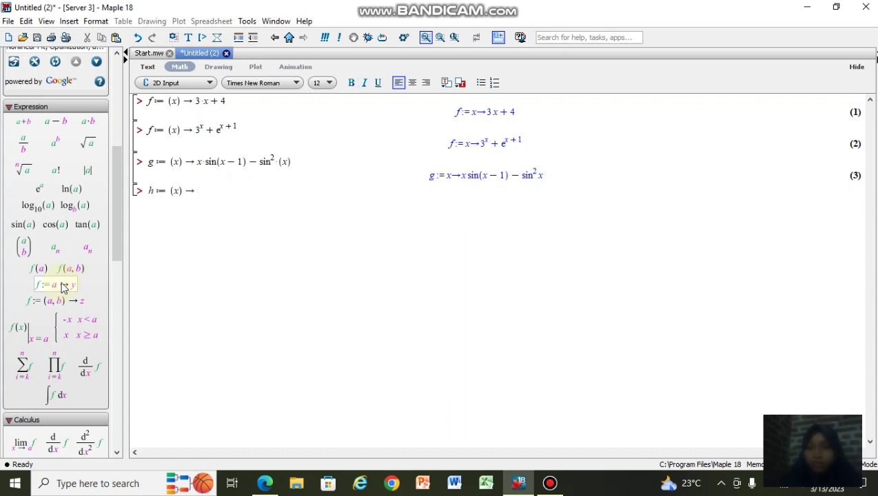
type("3")
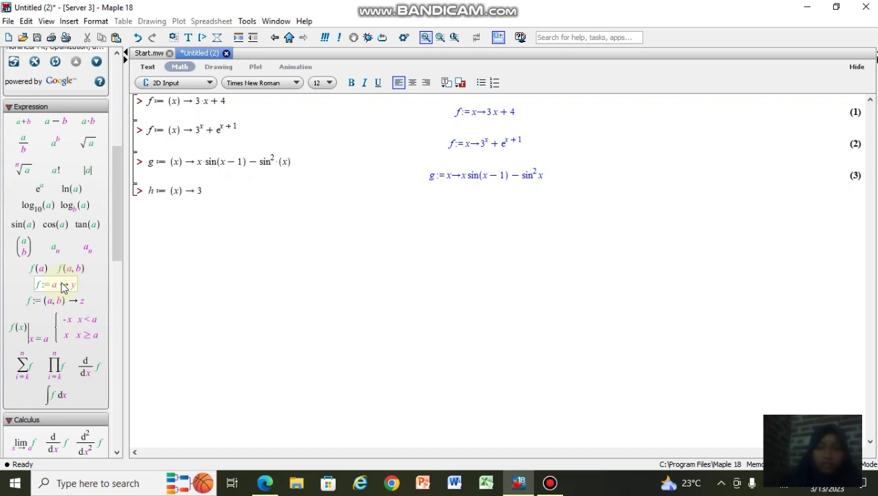
left_click(55, 145)
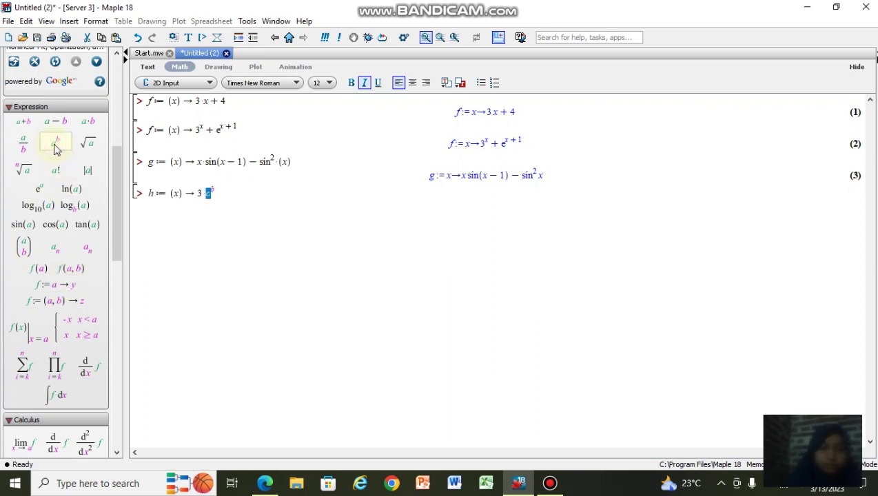
type("x^2")
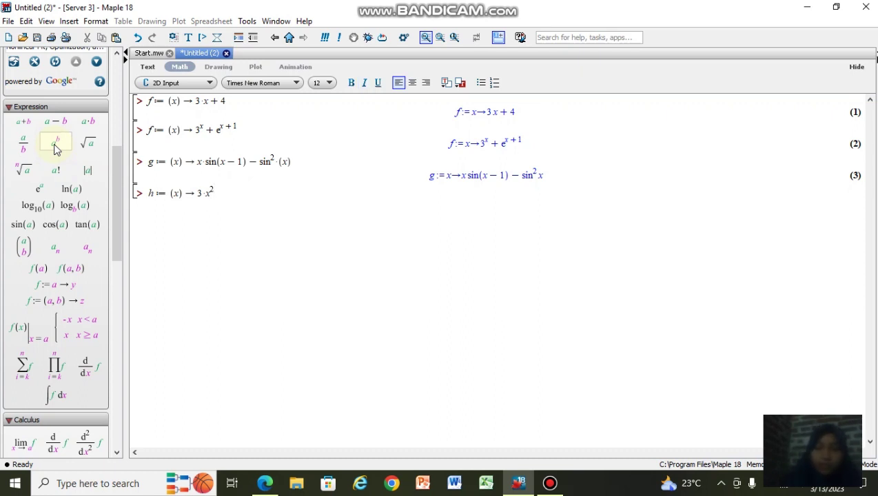
key("Right")
- Add the natural logarithm term ln(x^2 + 2) to the body of h
type("+")
left_click(71, 189)
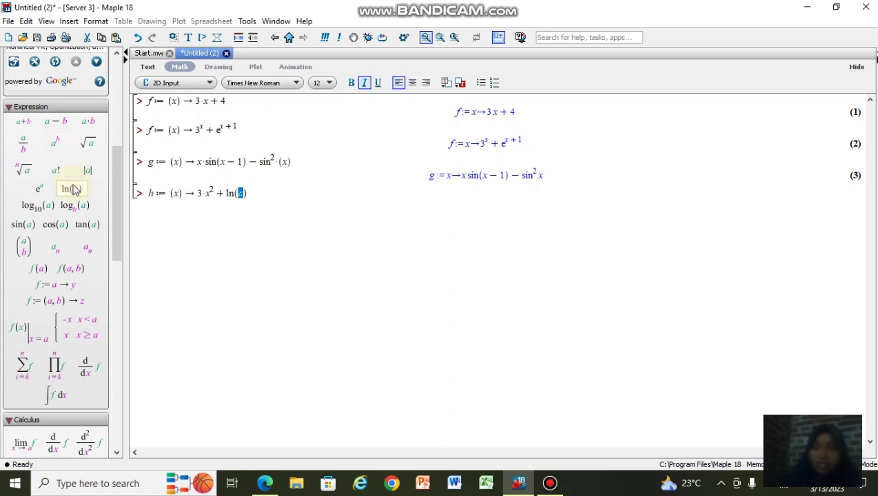
key("BackSpace")
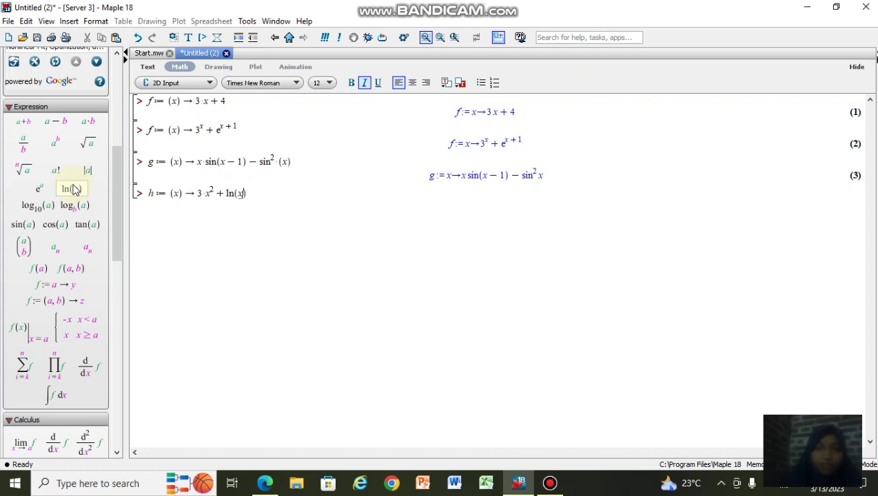
type("x^2")
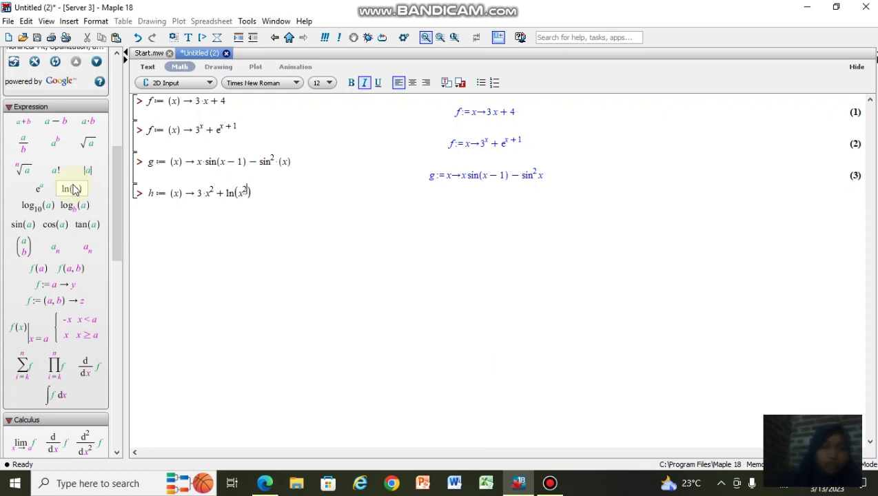
type("+2")
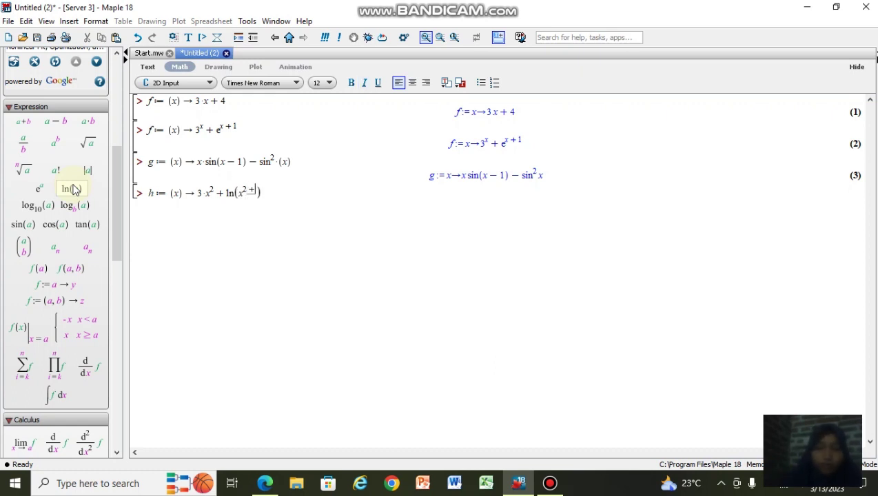
key("BackSpace")
key("BackSpace")
key("Right")
type("+ 2")
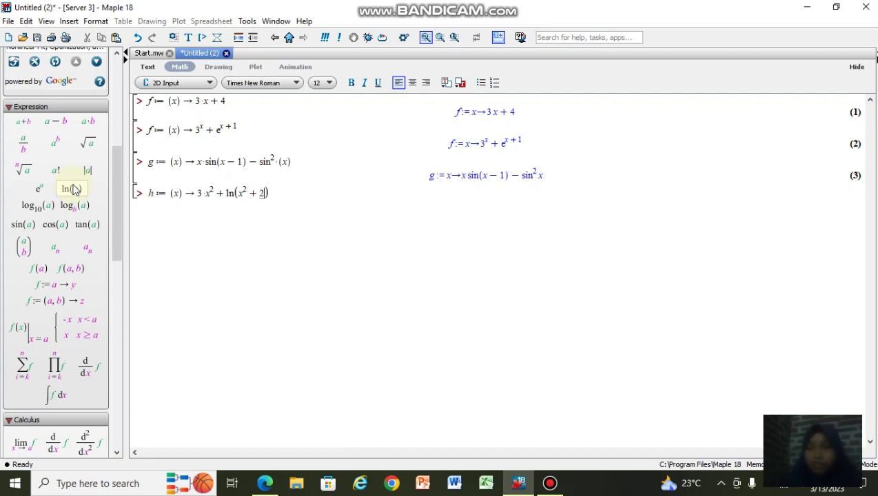
key("Right")
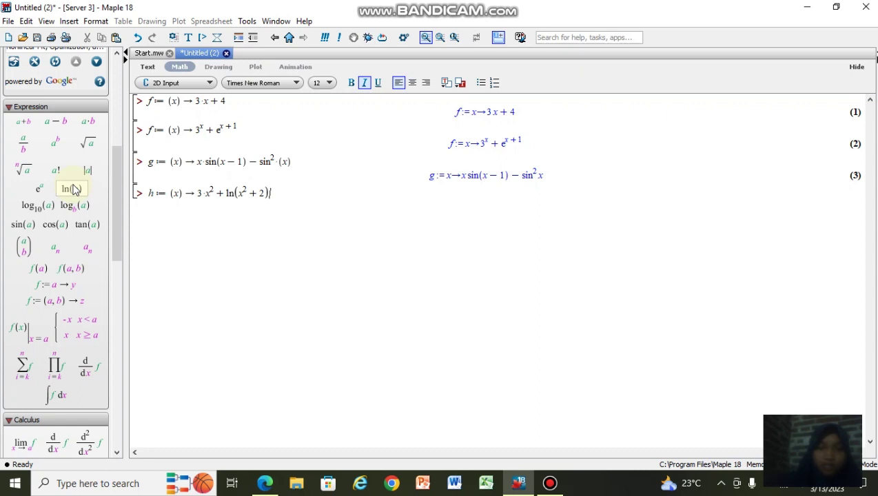
- Multiply the ln term of h by log(x), leaving the logarithm's base empty, and evaluate the definition
type("*")
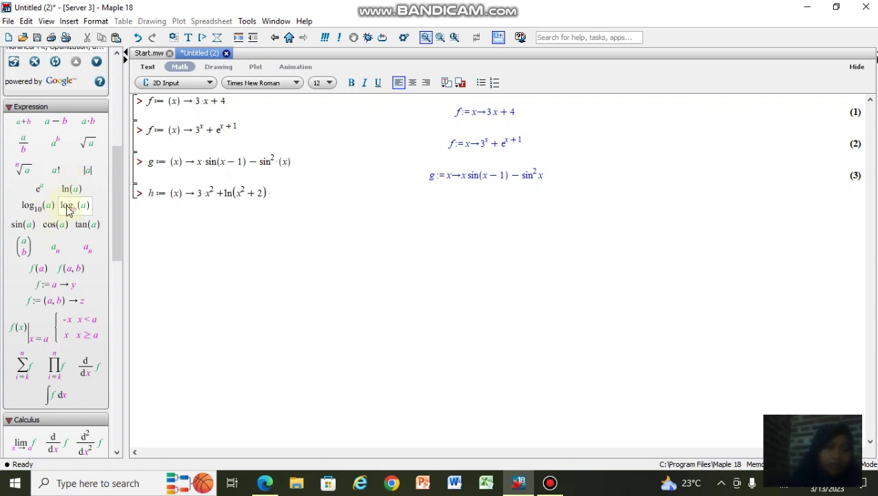
left_click(68, 211)
left_click(318, 200)
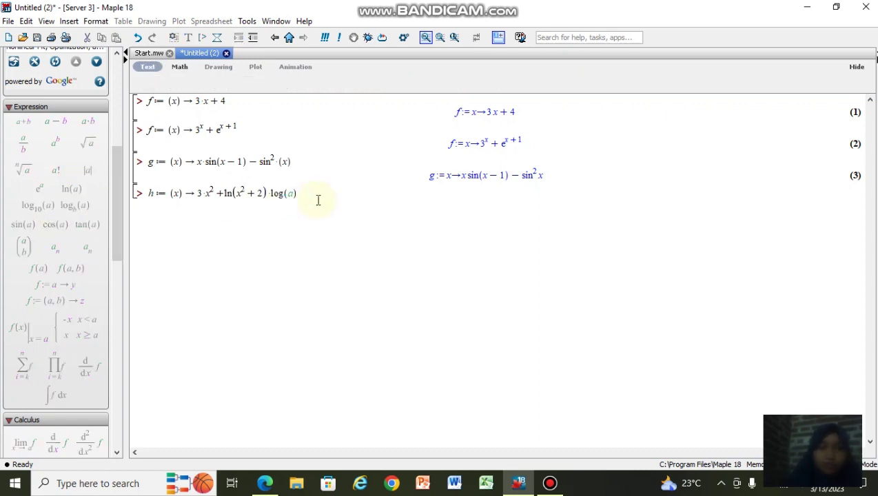
left_click(292, 193)
type("x")
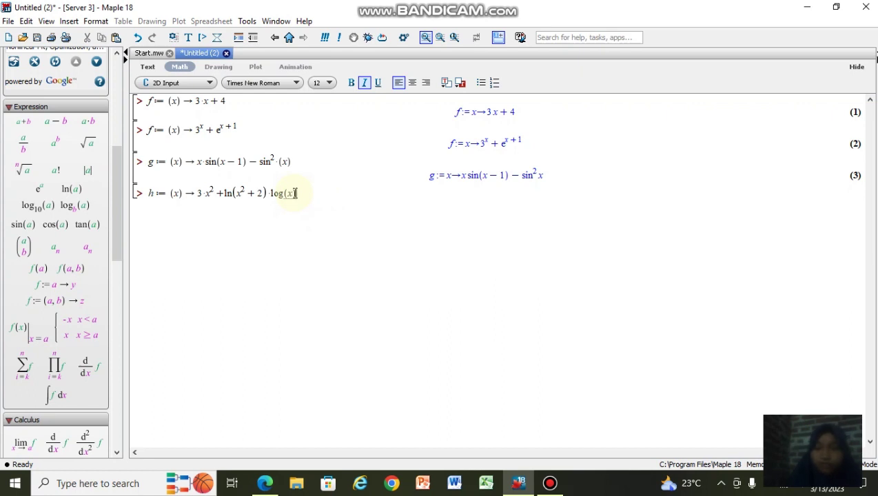
key("Return")
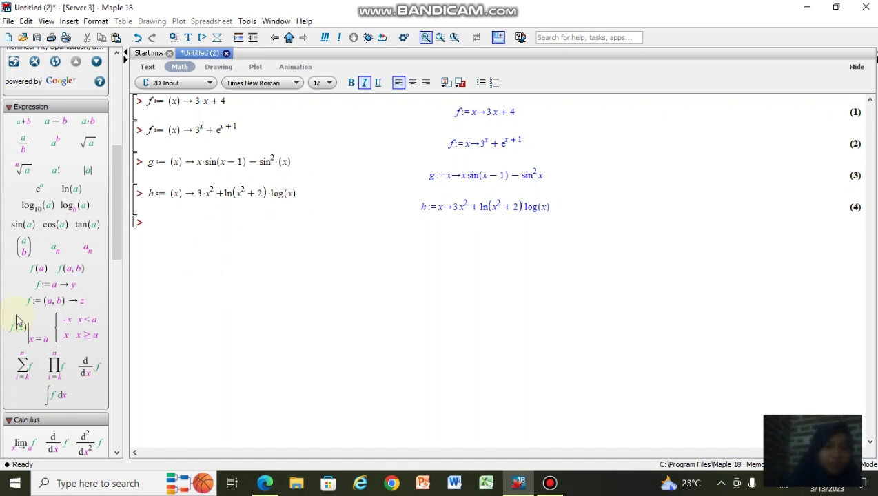
- Insert a two-variable function template named j, with (x, y) as its arguments
left_click(64, 303)
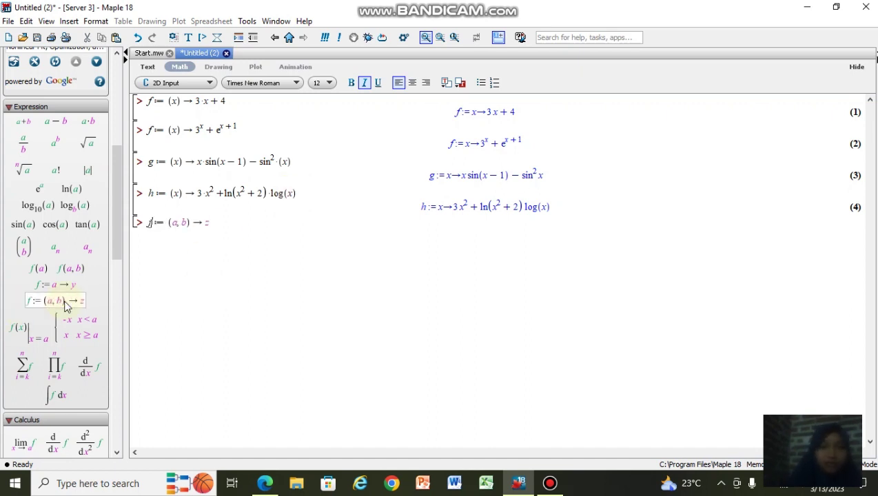
type("j")
key("Tab")
key("BackSpace")
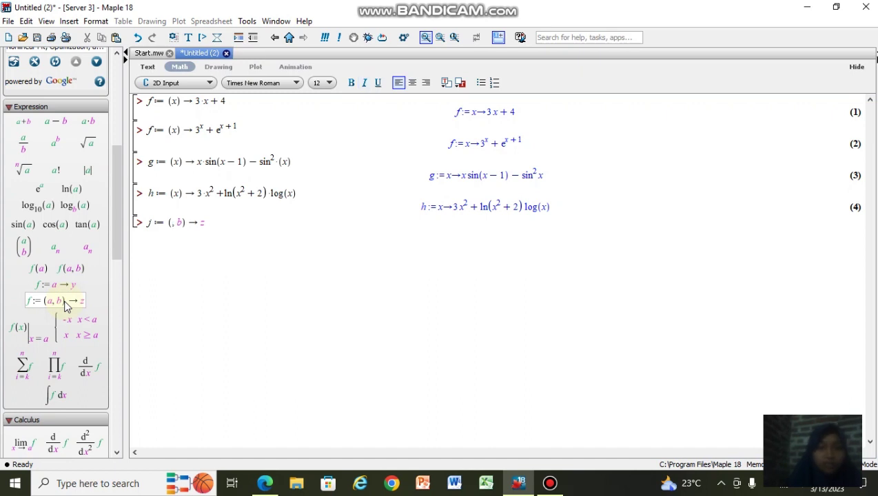
type("x")
key("BackSpace")
type("y")
- Replace the body placeholder of j with a base-2 logarithm and clear the logarithm's argument placeholder
key("Tab")
key("BackSpace")
left_click(78, 207)
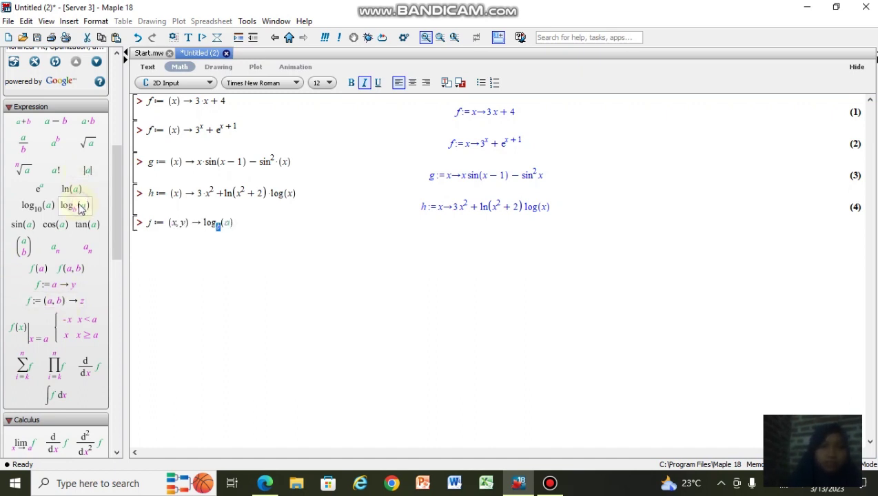
type("2")
key("Right")
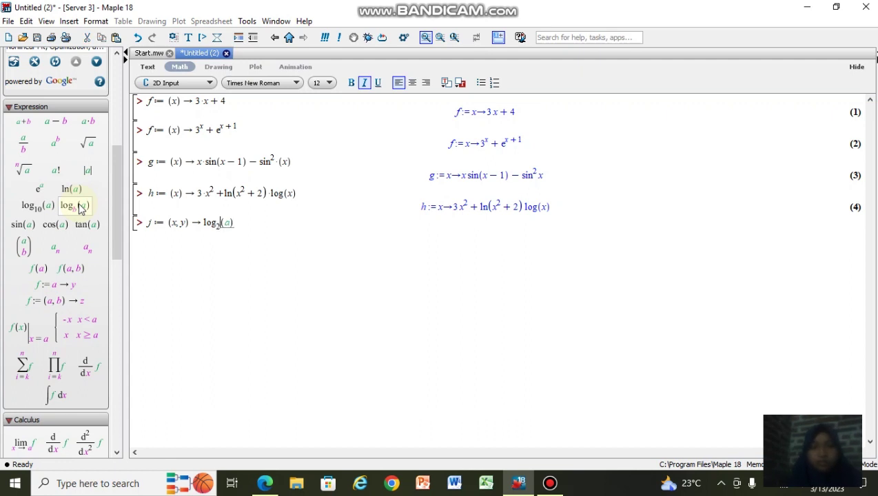
key("BackSpace")
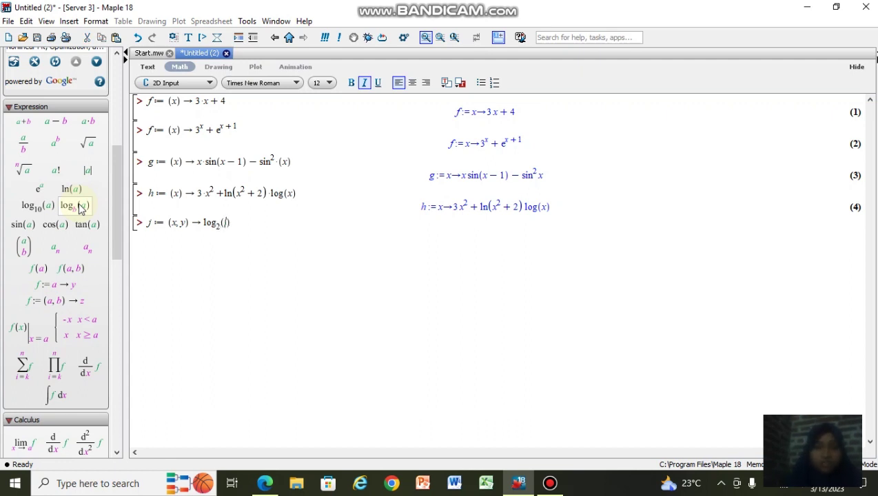
- Enter sin^2·(x − 5) as the argument of the base-2 logarithm in j
type("sin^2")
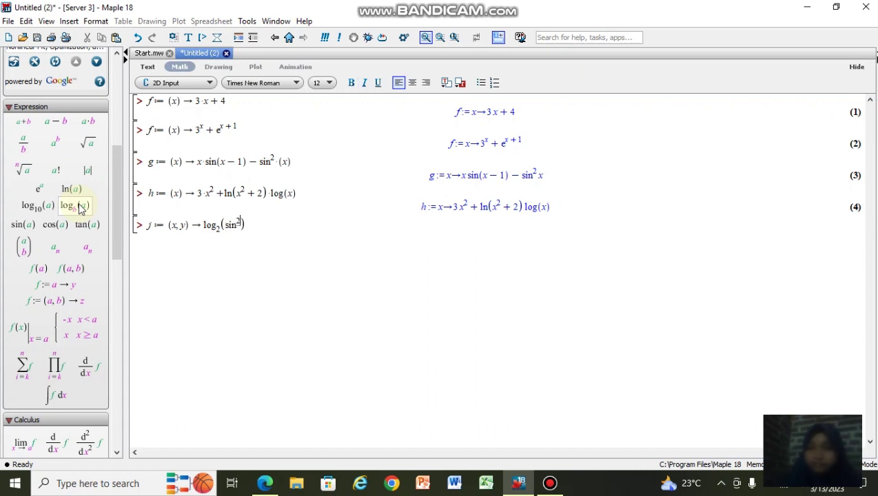
key("Right")
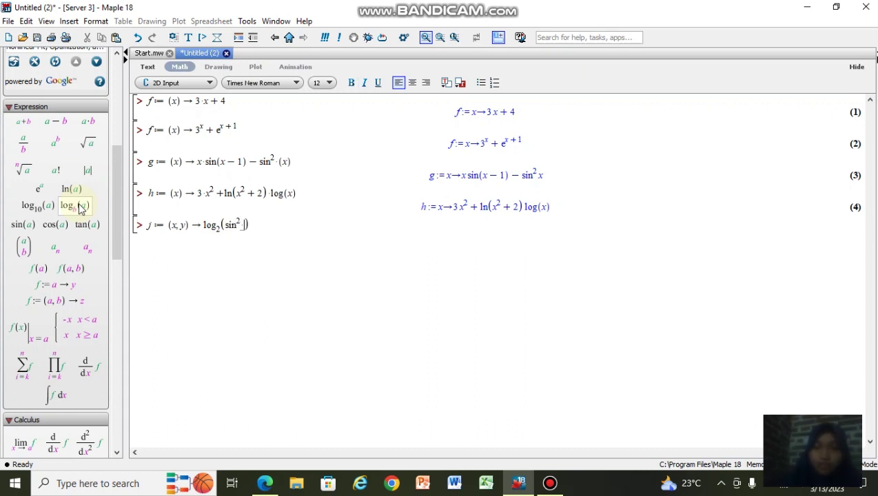
left_click(55, 123)
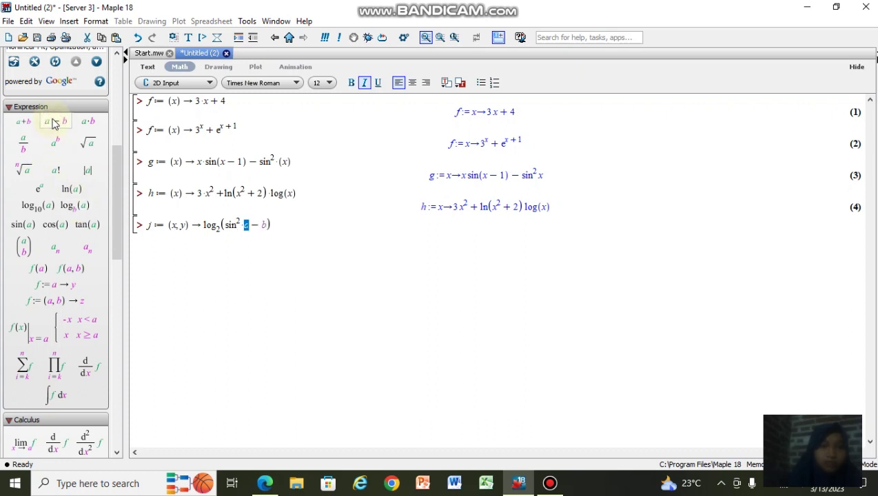
type("(")
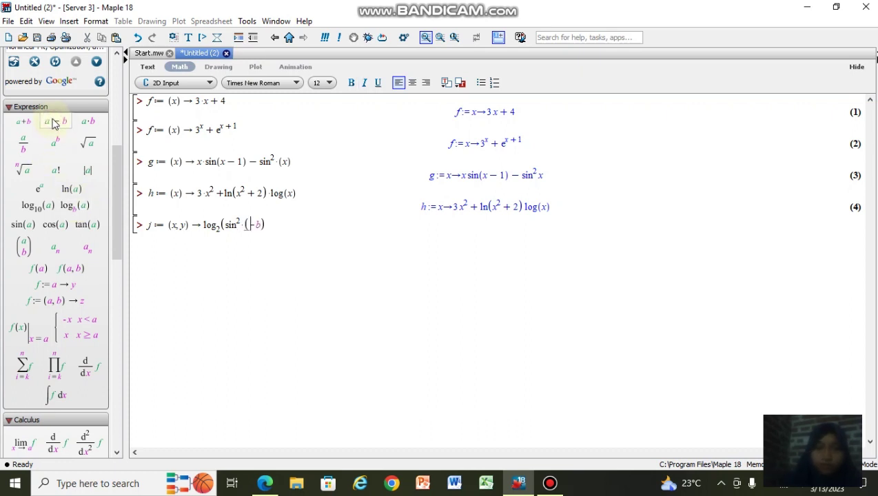
type("x")
key("Tab")
type("5")
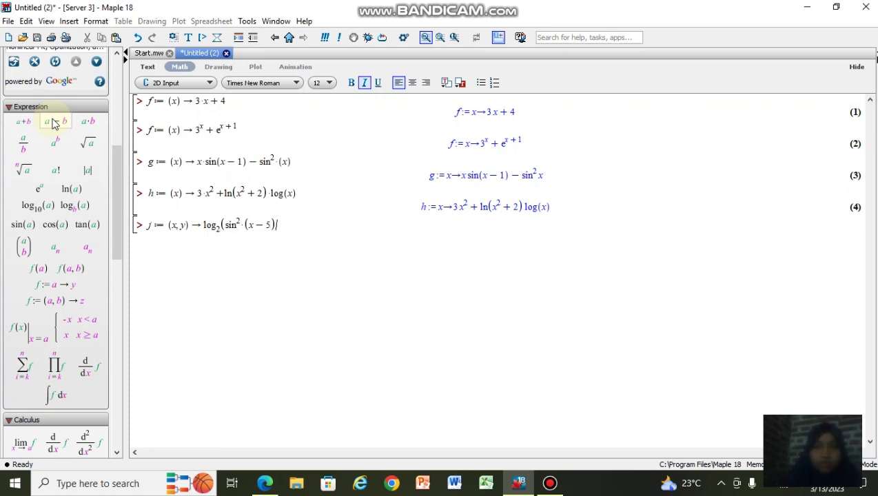
- Subtract sinh(x·y) inside the logarithm of j and evaluate the definition
left_click(55, 123)
left_click(23, 227)
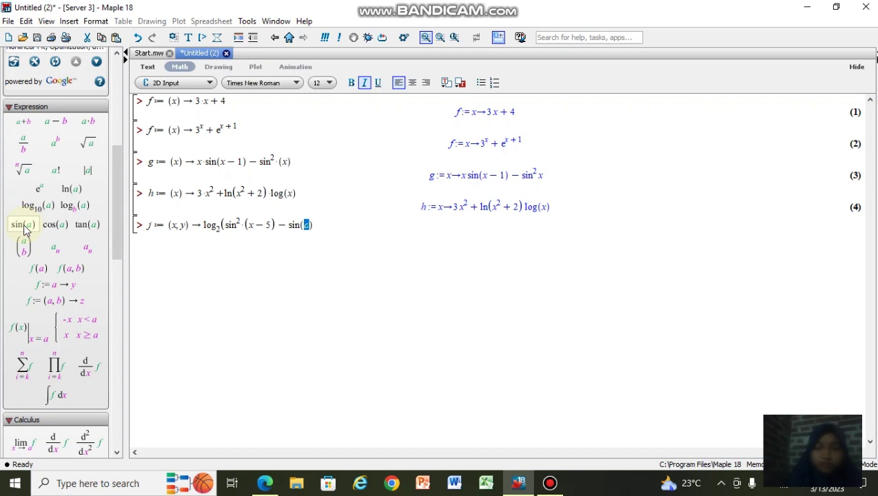
key("Left")
key("Left")
type("h")
key("Right")
key("Right")
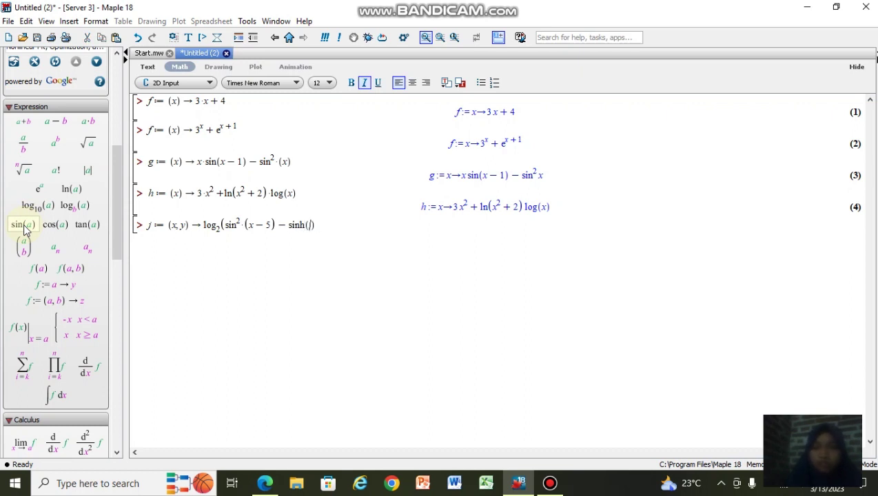
type("x")
type("*y")
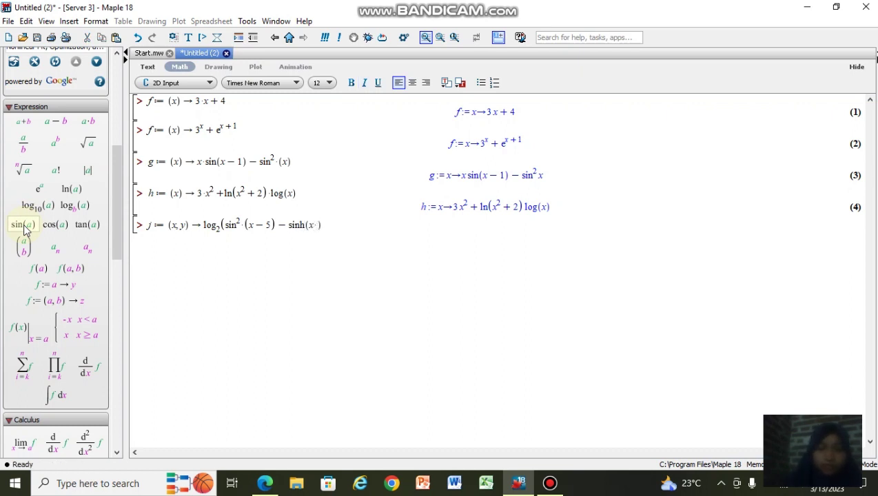
key("Return")
type(")")
key("Return")
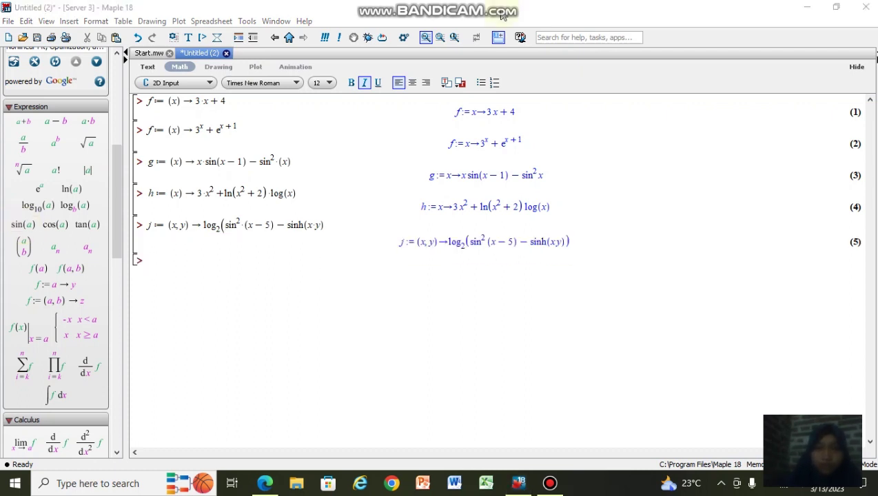
- Add the missing closing parenthesis at the end of the j definition and evaluate it again
left_click(321, 227)
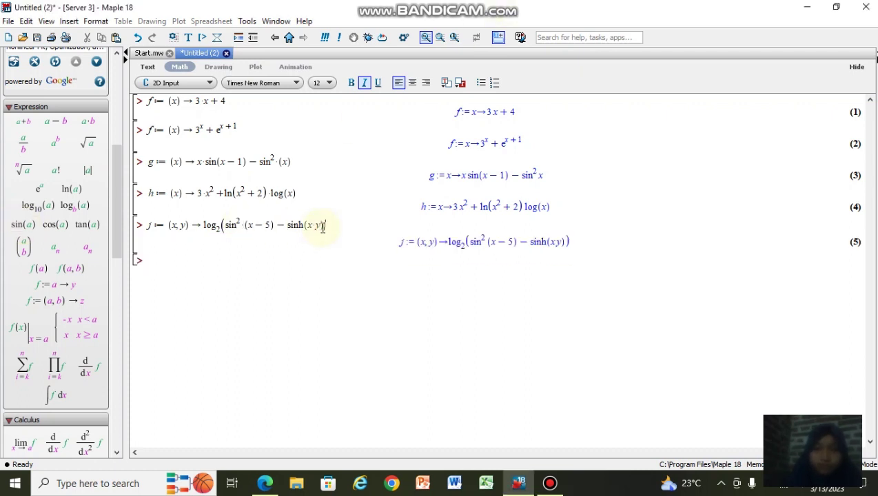
type(")")
key("Return")
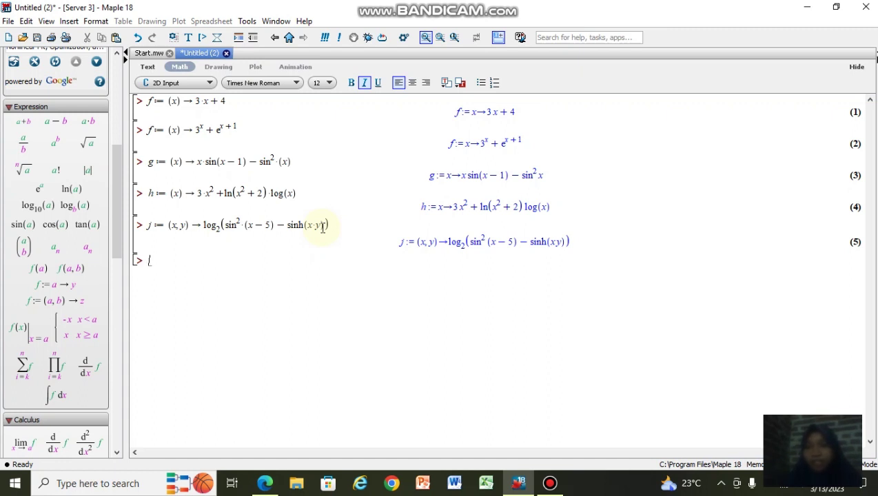
- Define f := (x) → 2·x − 3 with the single-variable function template and evaluate the definition
left_click(61, 288)
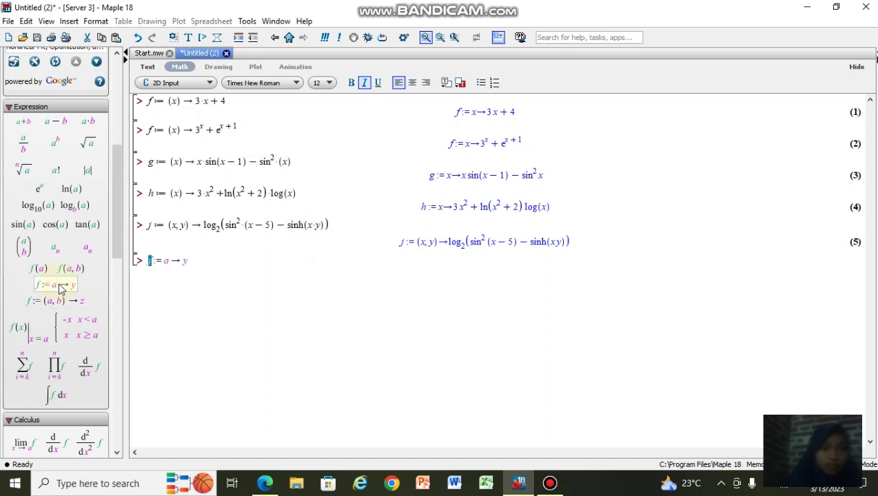
type("f")
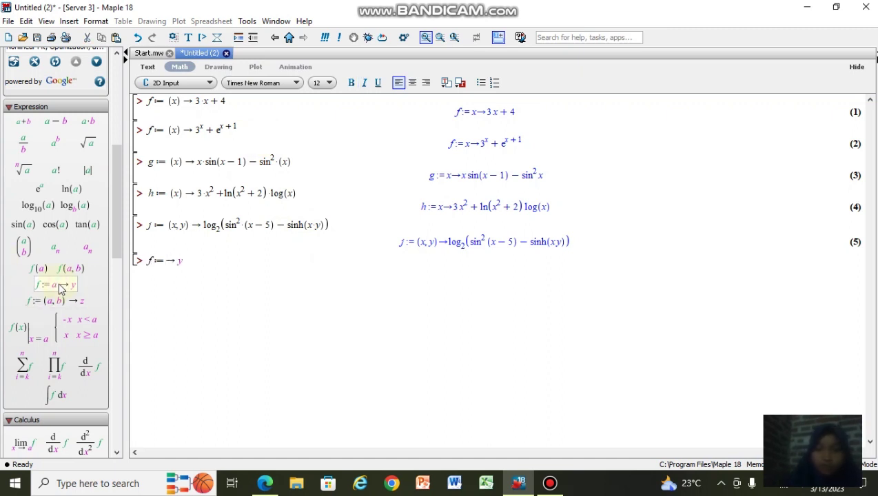
type("x")
key("Tab")
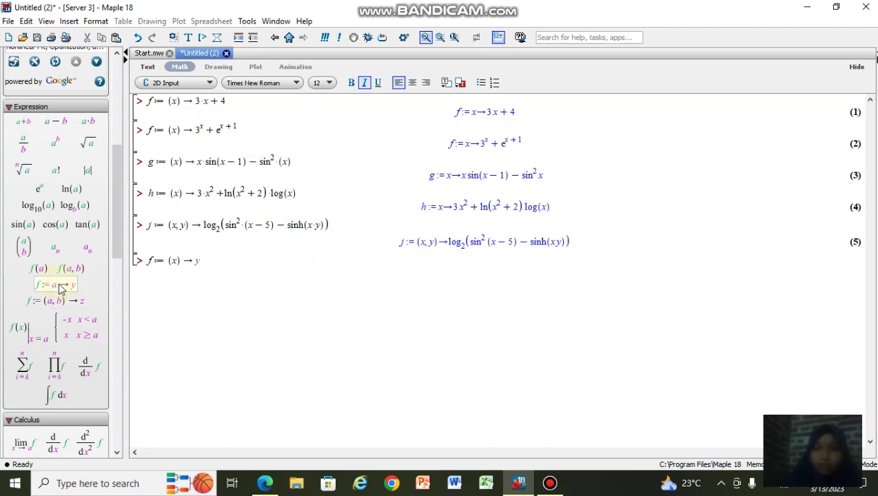
key("BackSpace")
type("2")
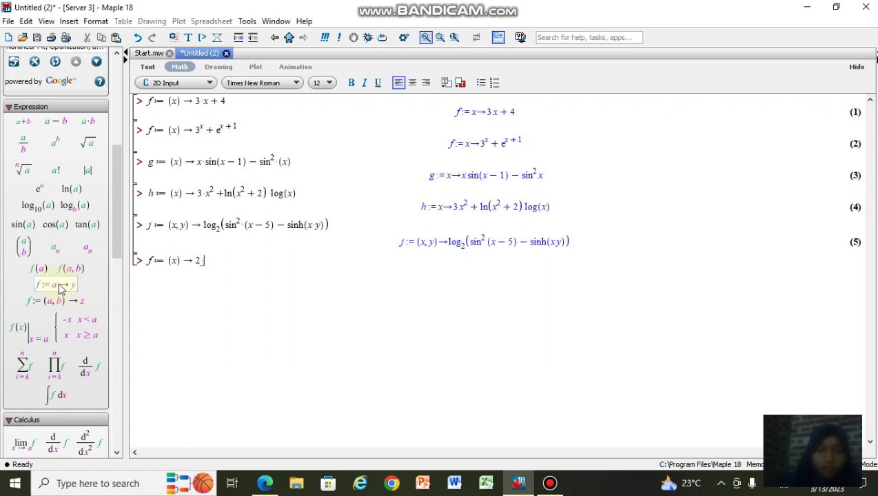
type("*x")
left_click(54, 122)
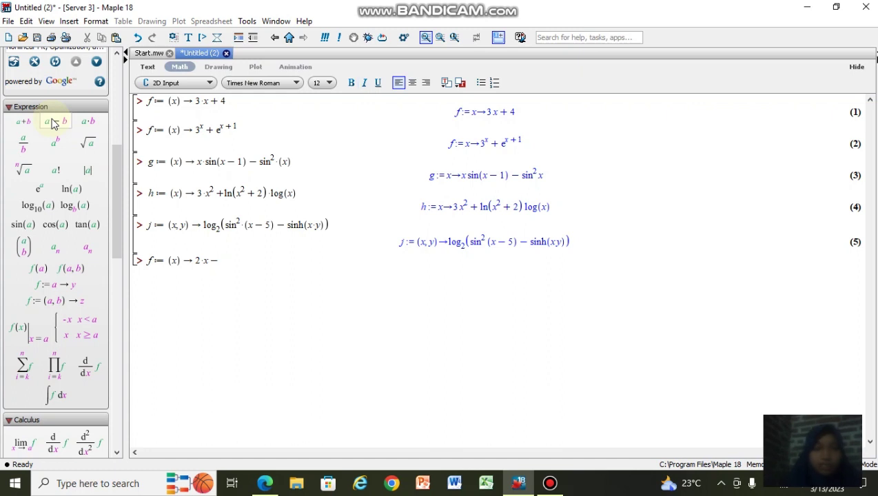
type("3")
key("Return")
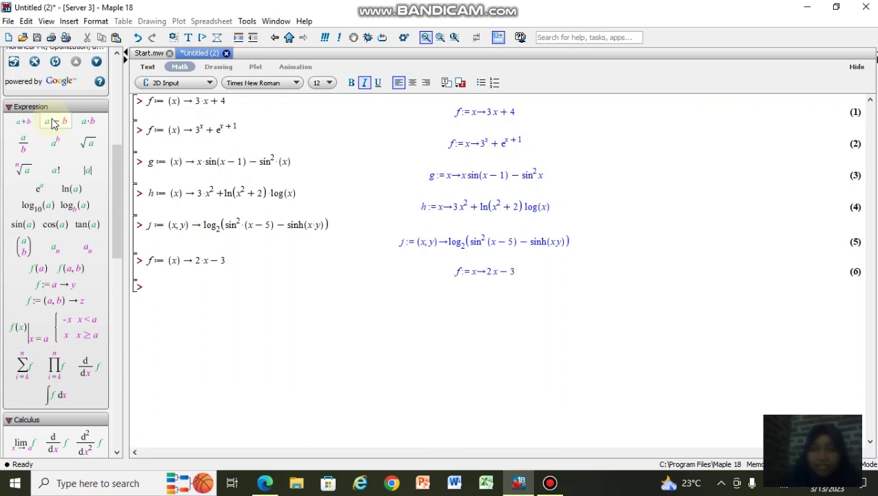
- Evaluate f(−3) on a new line using the single-argument function-call template
left_click(39, 268)
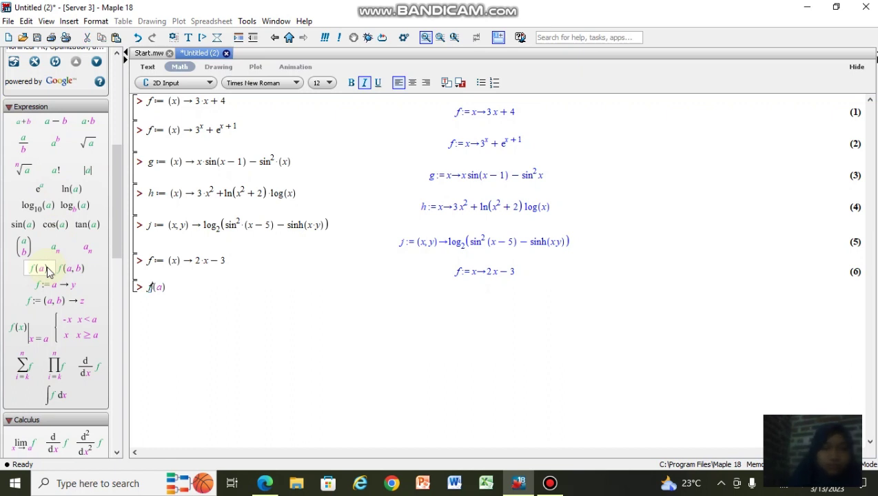
key("Tab")
key("BackSpace")
type("-3")
key("Return")
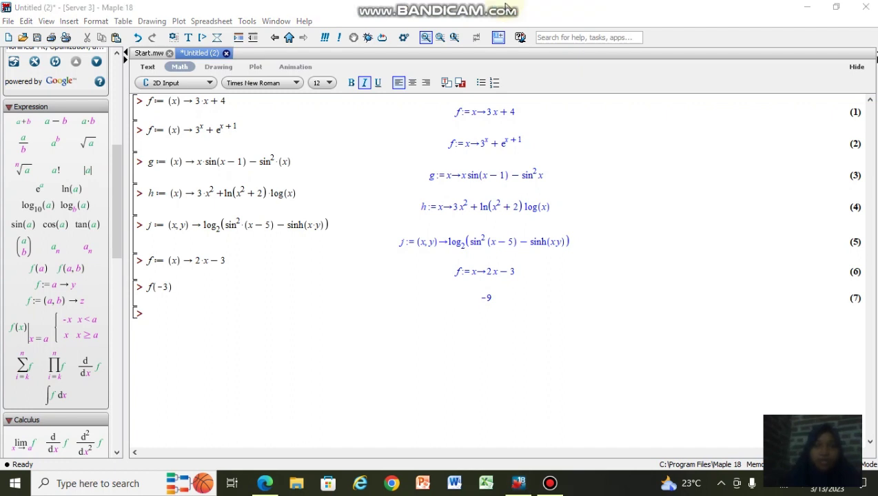
- Restore the window from full screen and start a single-variable definition of g with argument (x) and first term x^2
double_click(582, 12)
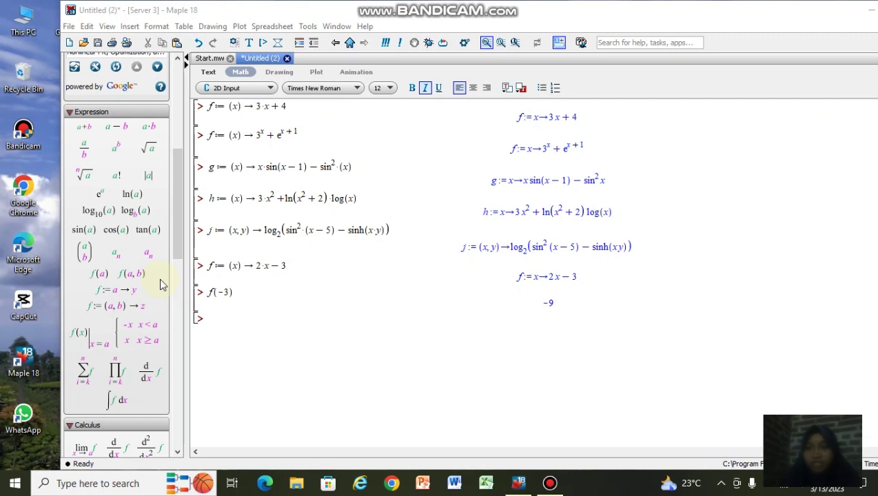
left_click(123, 291)
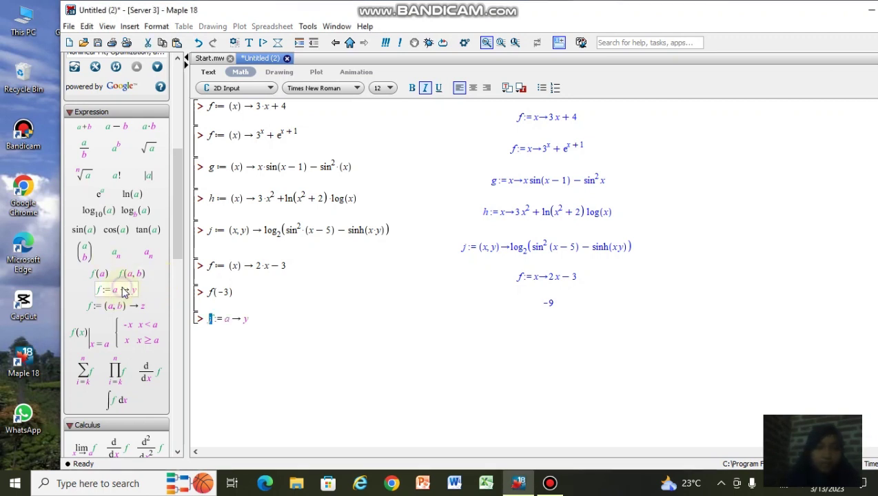
type("g")
left_click(232, 318)
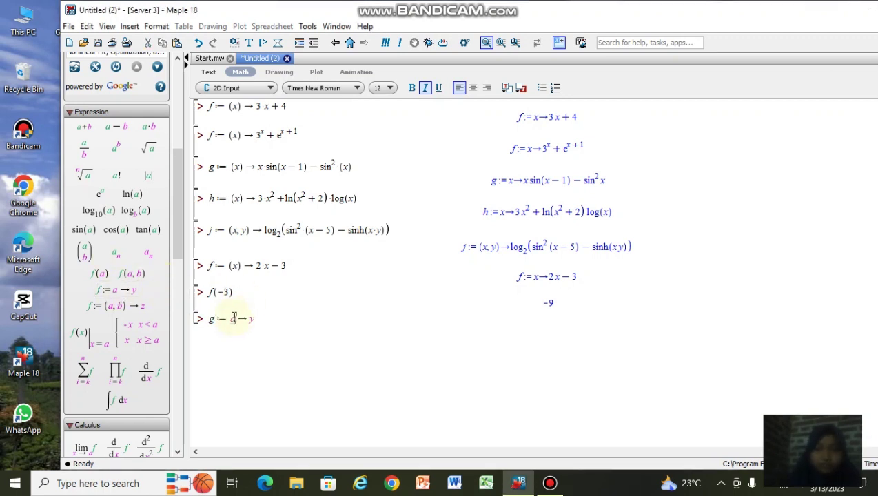
type("(x)")
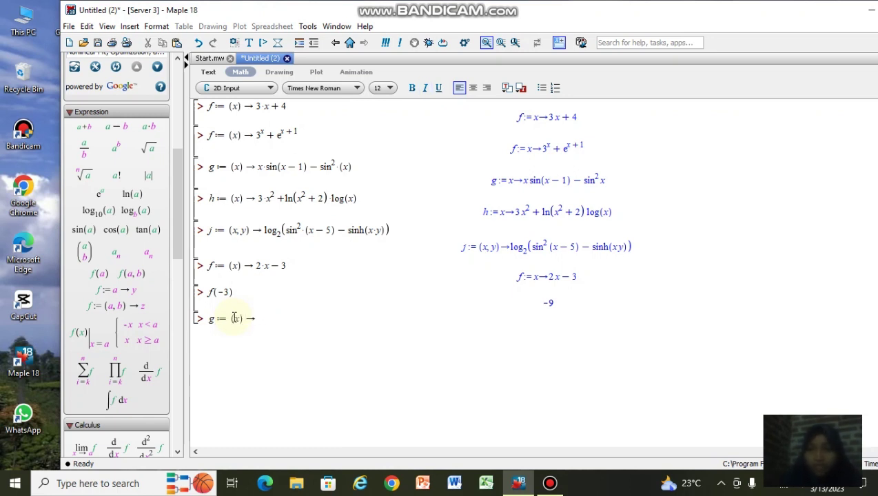
type("x^2")
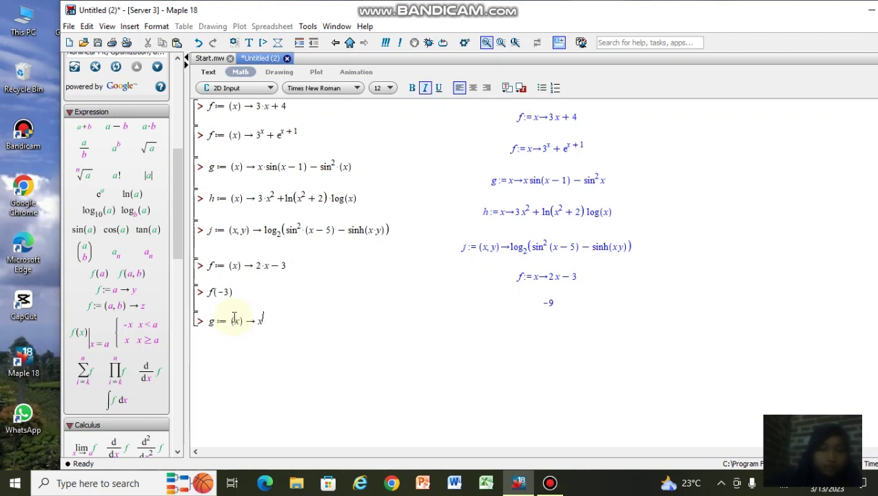
- Complete the body of g with − 3·x + 4 after the squared term and evaluate the definition
left_click(117, 129)
key("BackSpace")
key("Tab")
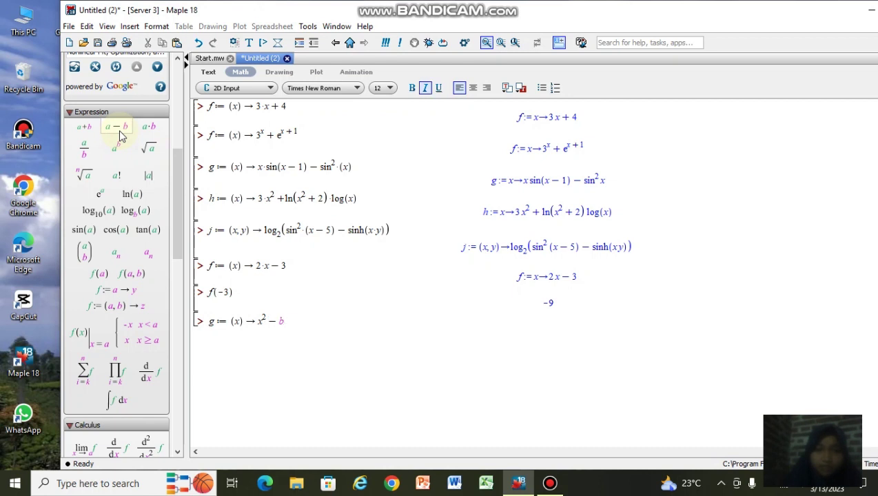
key("BackSpace")
type("3·")
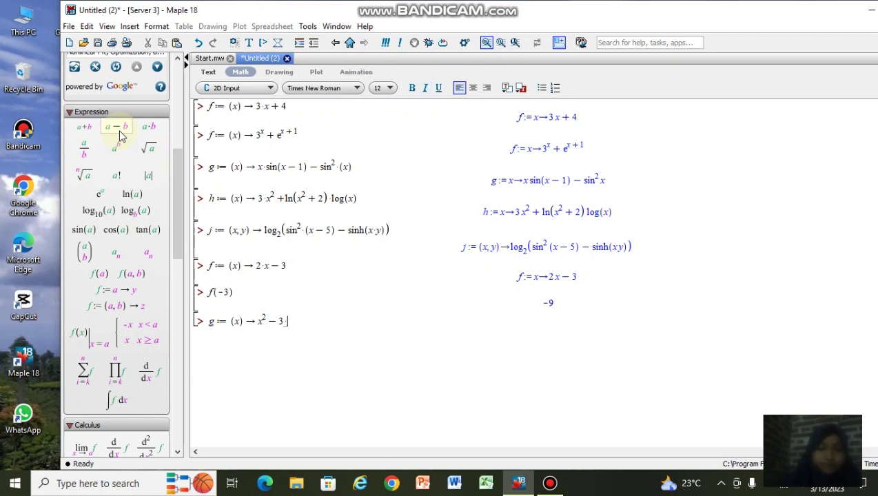
type("*x+4")
key("Return")
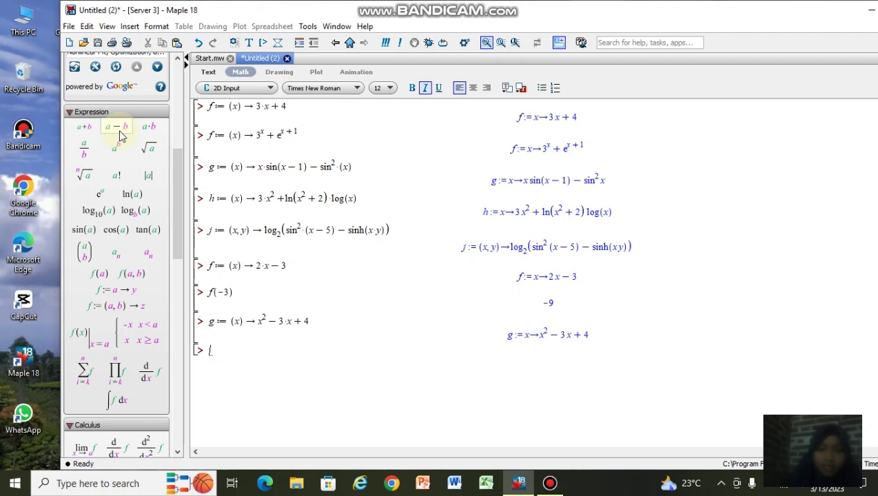
- Evaluate g(5) on a new line using the single-argument function-call template
left_click(102, 274)
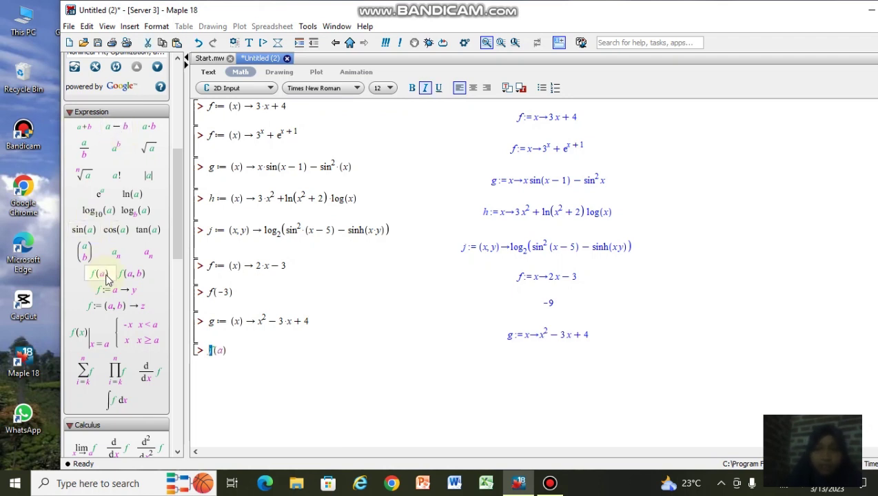
type("g")
key("Tab")
type("5")
key("Return")
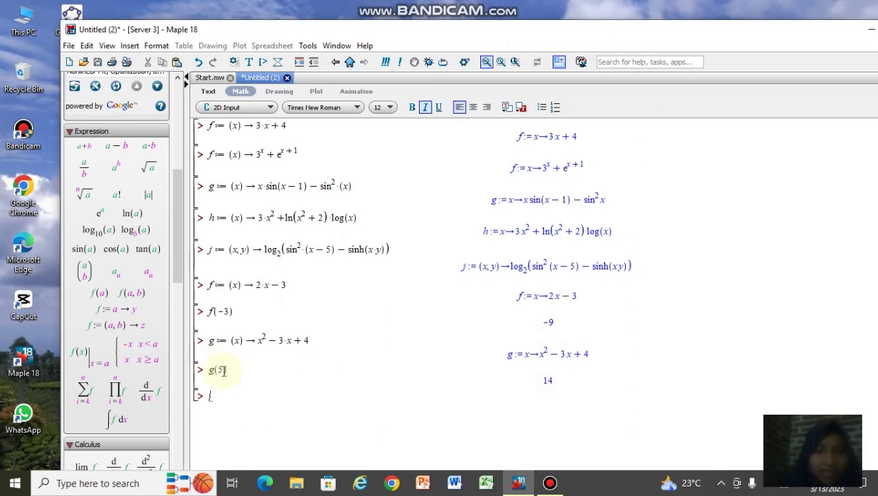
- Clear the g(5) input and re-enter the same call from the function-call template
left_click(225, 371)
key("BackSpace")
key("BackSpace")
key("BackSpace")
key("BackSpace")
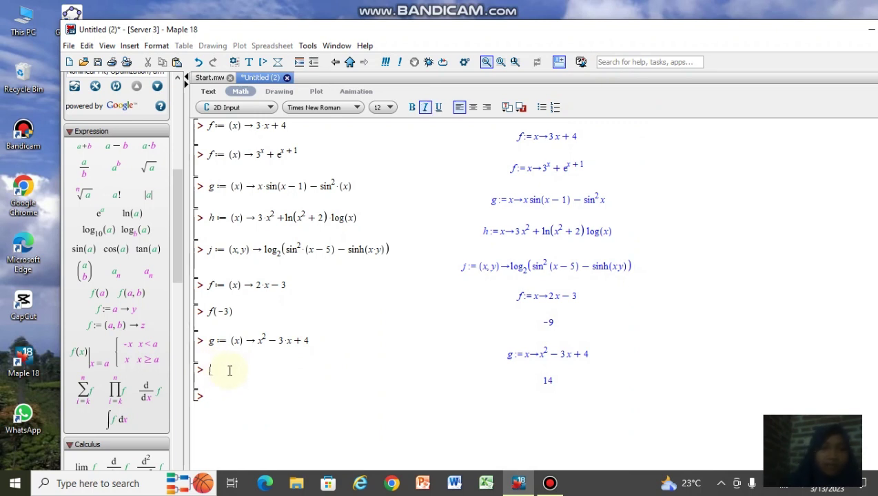
left_click(101, 295)
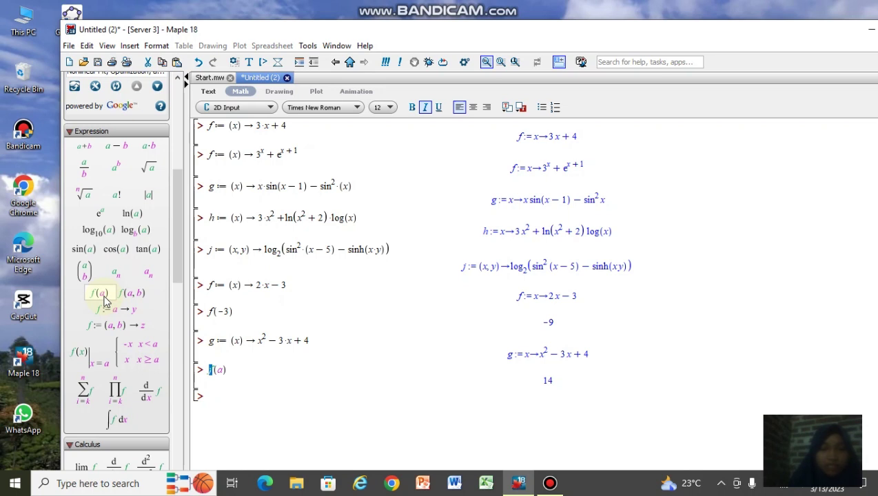
type("g(")
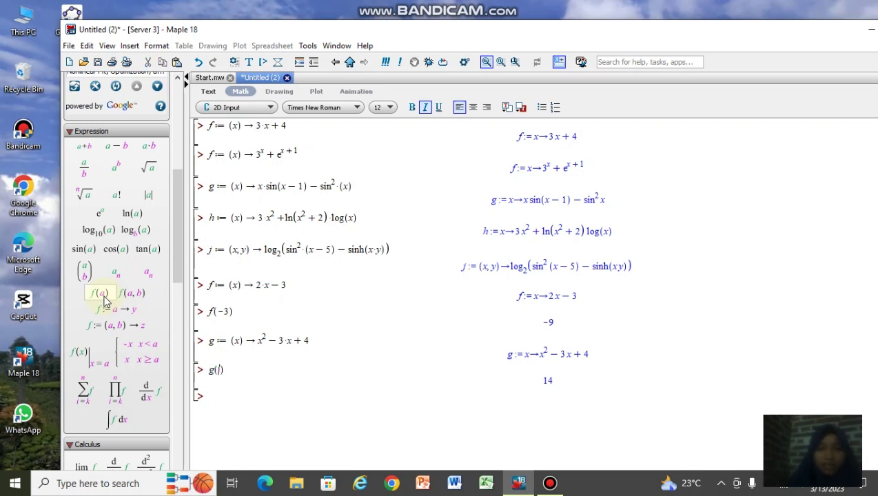
type("5")
key("Down")
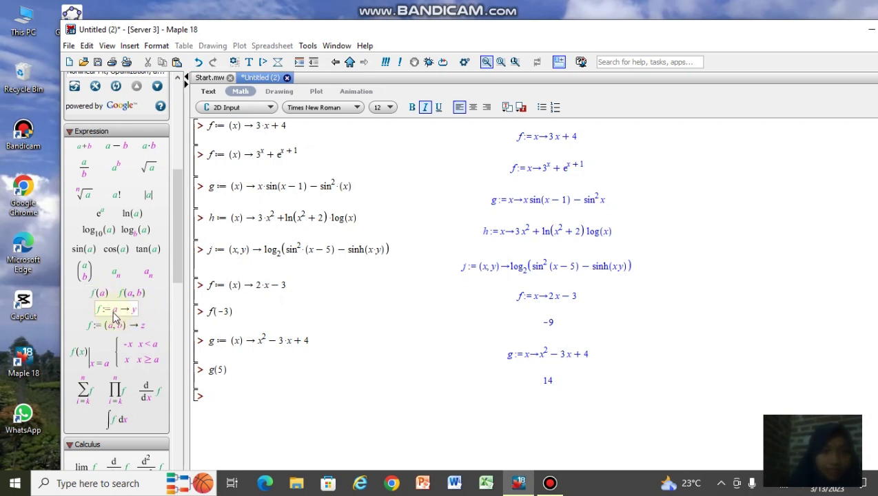
- Start a new single-variable definition of f with argument (x) and clear its body placeholder
left_click(115, 310)
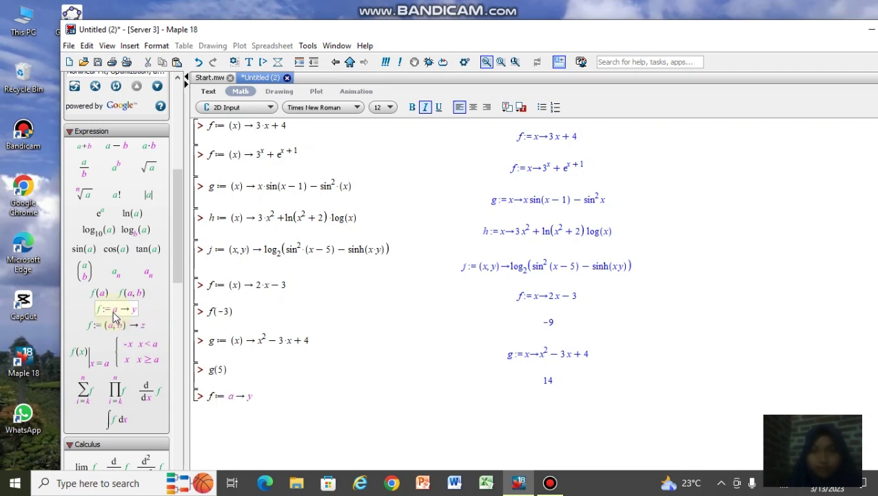
key("BackSpace")
type("x")
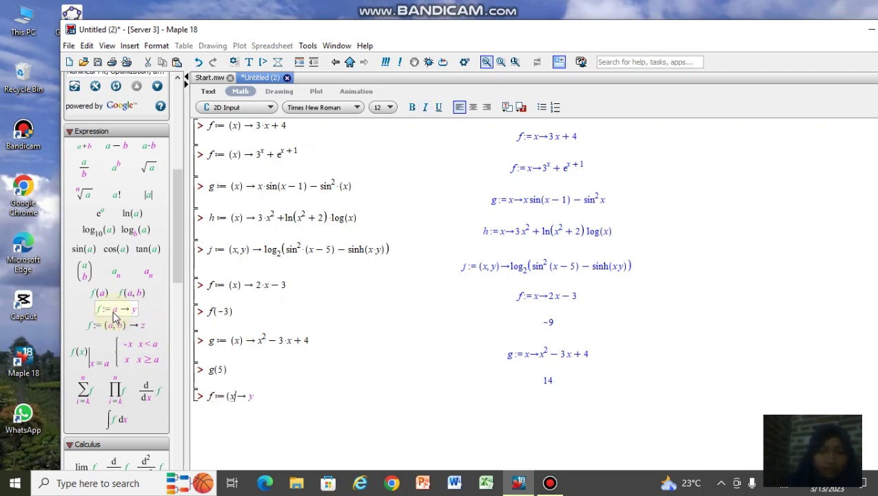
key("Tab")
key("BackSpace")
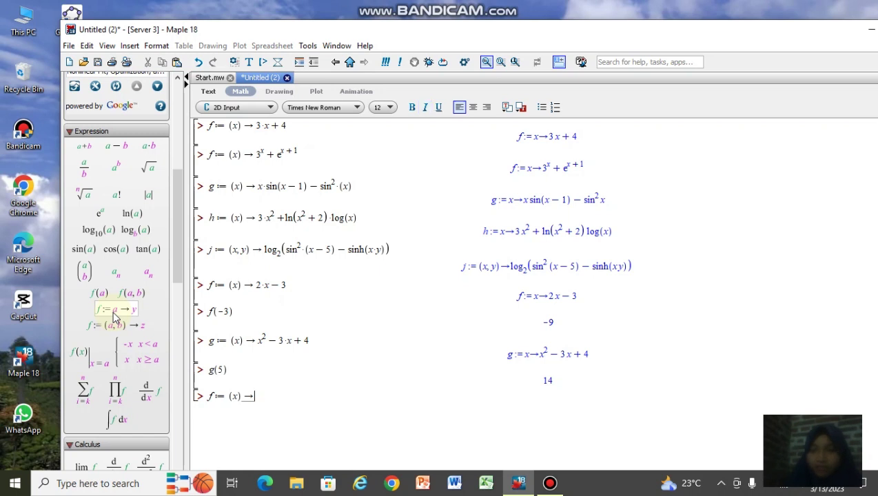
- Begin the body of f as a piecewise function with the branch x − 2 for x > 1
type("piece")
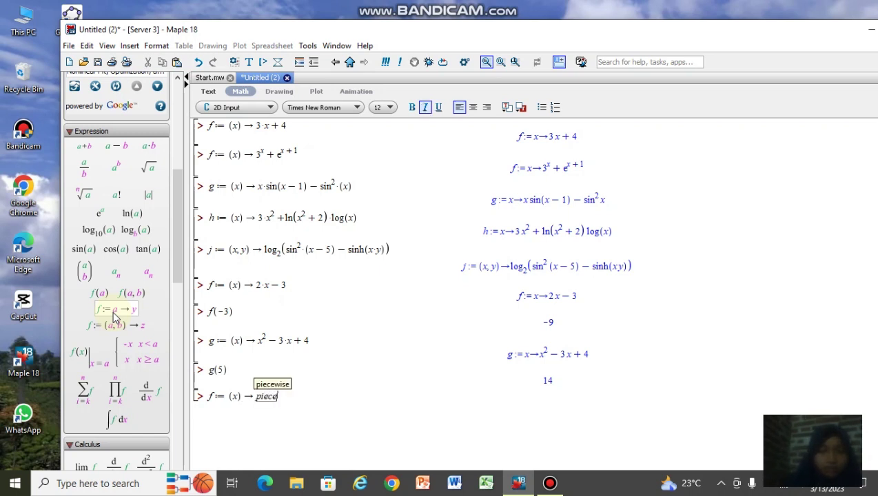
type("wise")
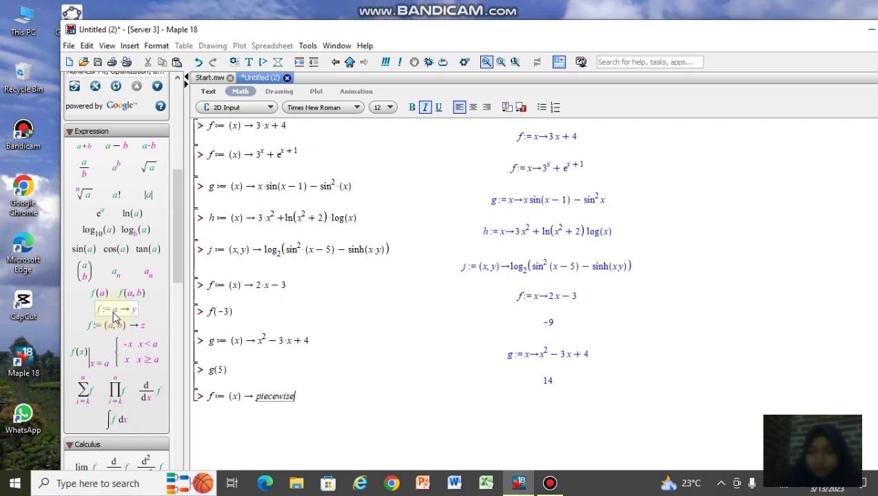
type("(")
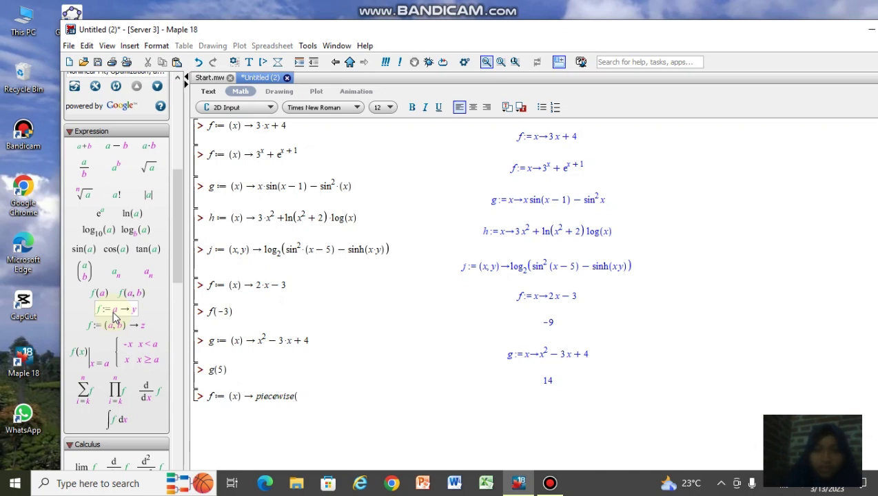
type("x > 1,")
left_click(116, 146)
type("x −2")
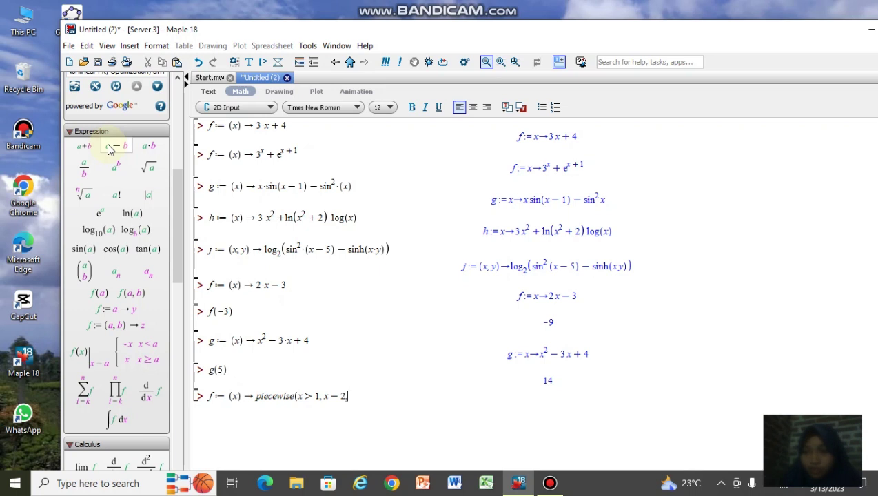
- Add the branch −x + 3 for x ≤ 1 to the piecewise function f and evaluate the definition
type(",x")
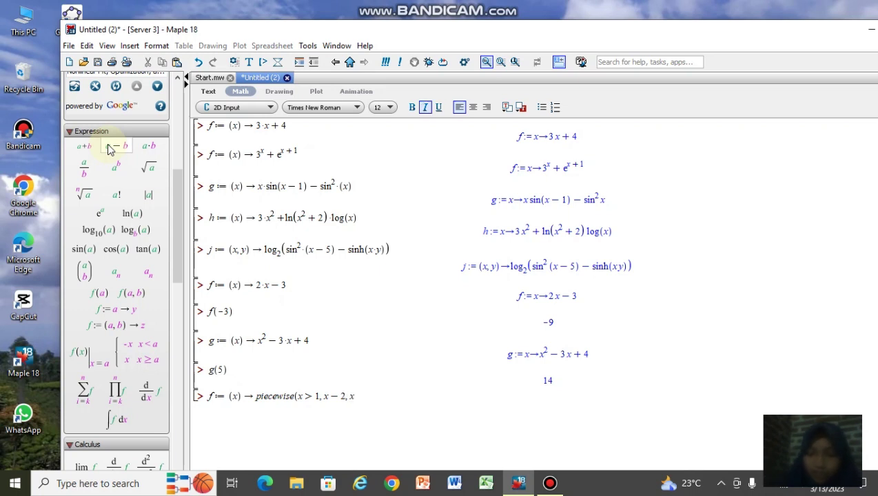
type("<=")
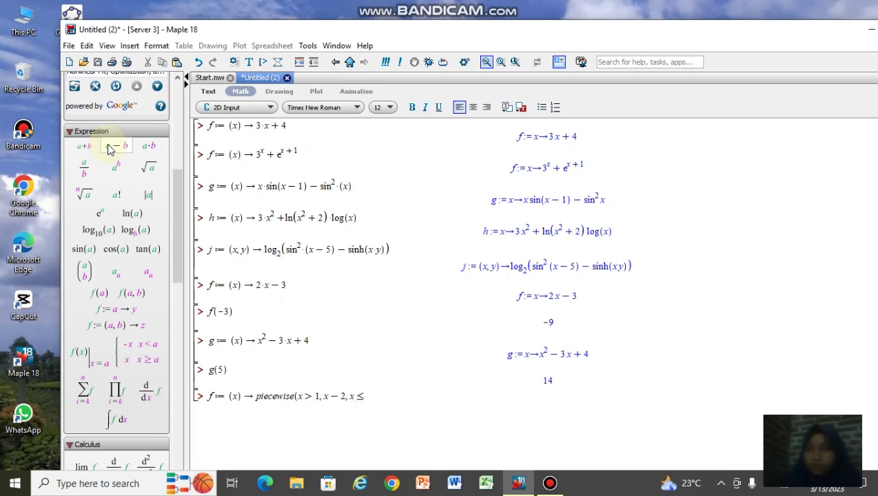
type("1")
type(",-x")
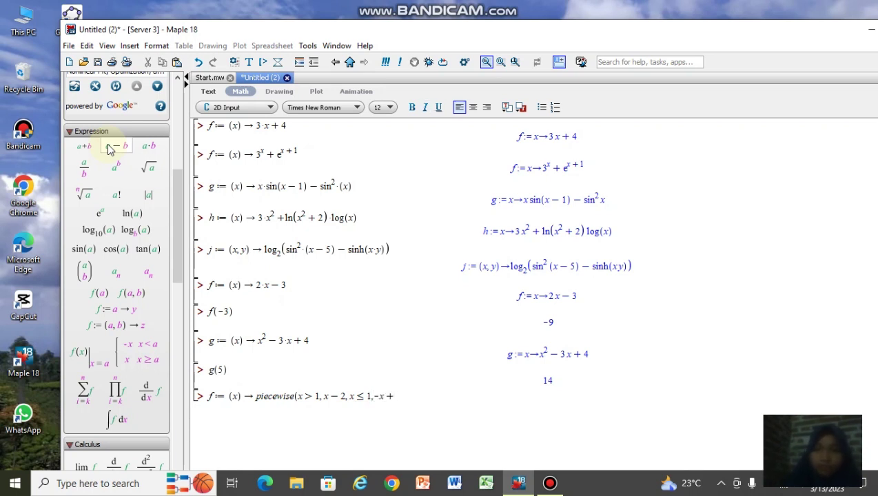
type("+3)")
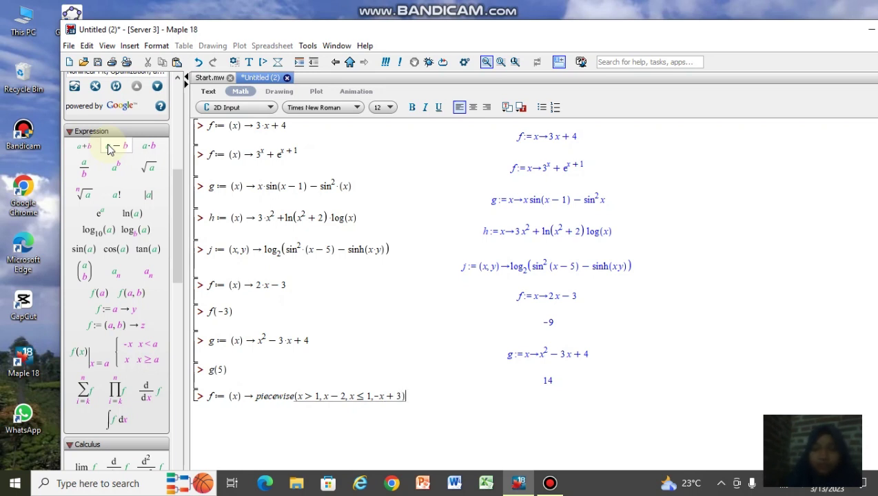
key("Return")
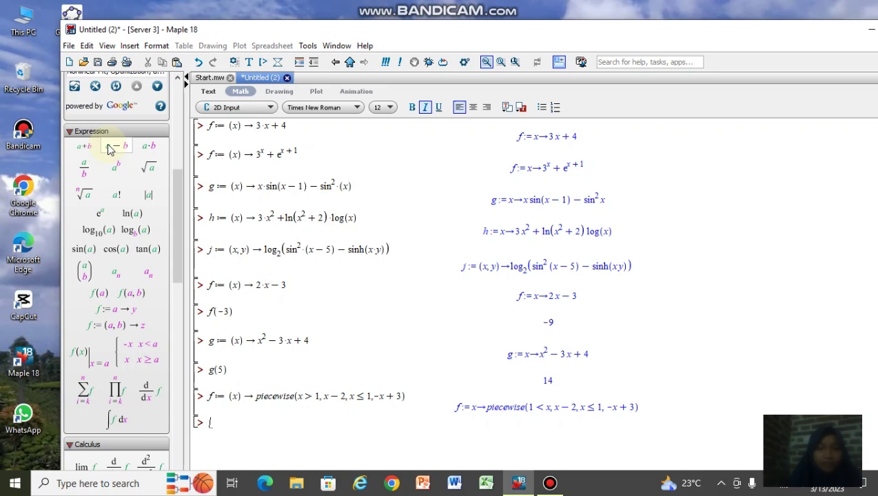
- Evaluate the piecewise function at 0 by entering f(0) from the function-call template
left_click(102, 295)
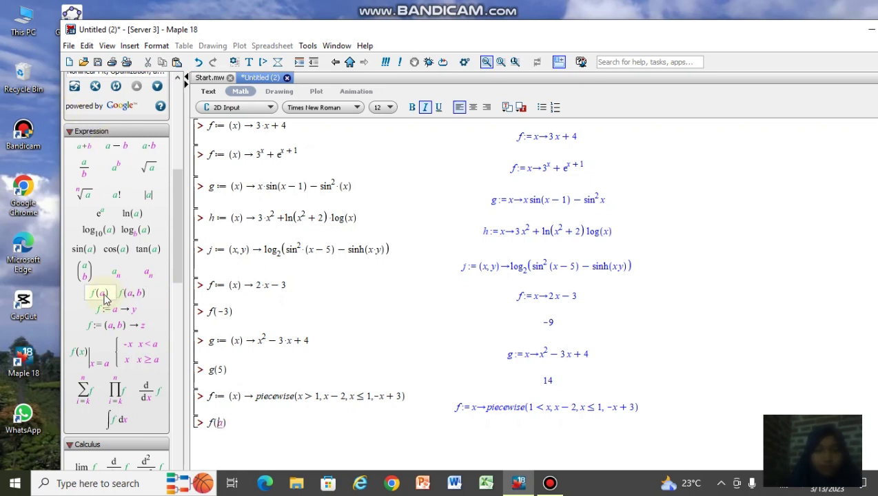
type("0")
key("Return")
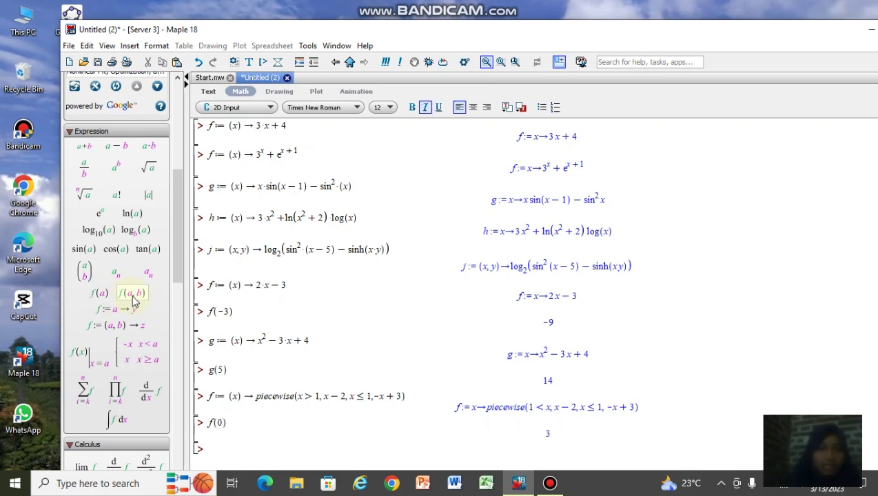
- Start a new two-variable definition of f with arguments (x, y) from the two-variable definition template
left_click(134, 298)
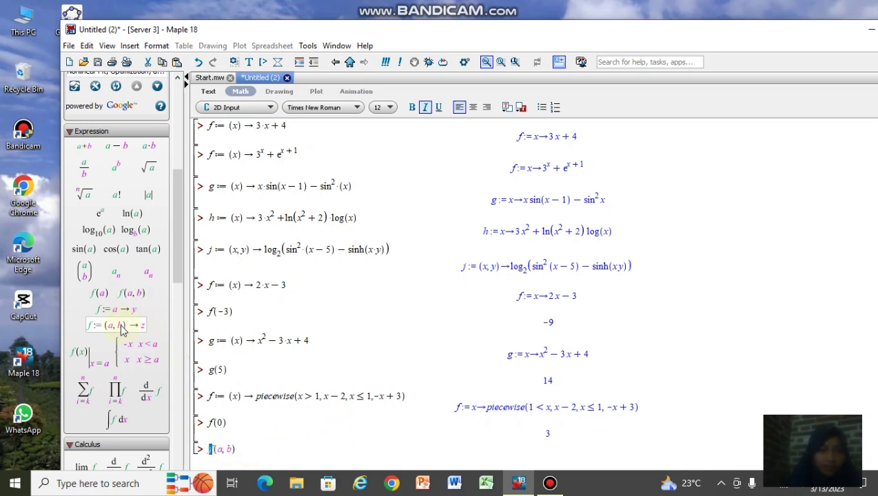
left_click(117, 325)
type("f")
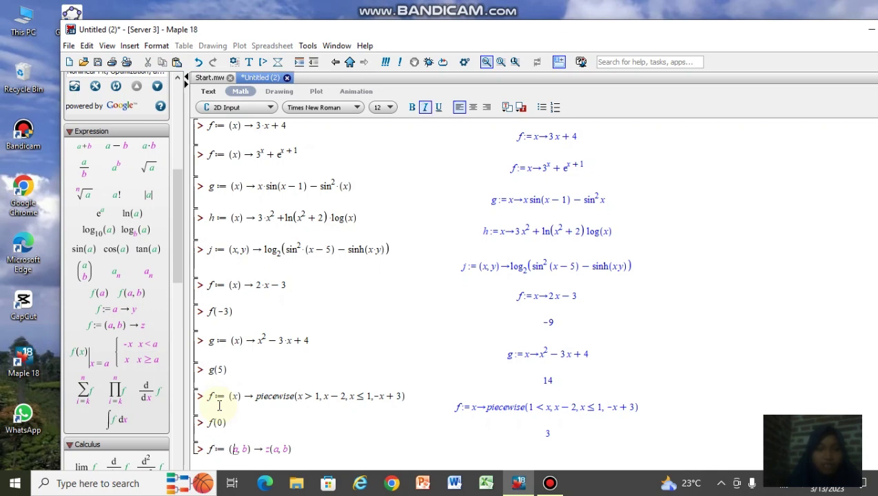
key("Tab")
key("BackSpace")
type("x")
key("Right")
key("Right")
key("BackSpace")
type("y")
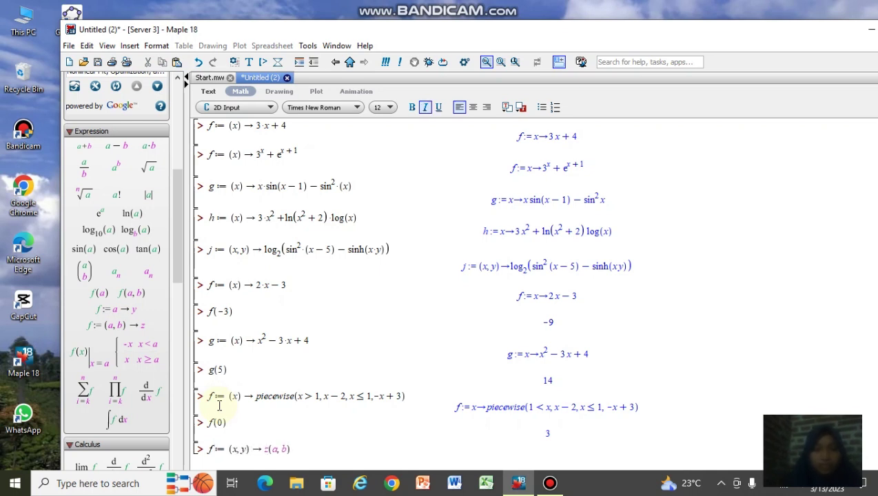
- Clear the z(a, b) body placeholder from the two-variable definition of f
key("Right")
key("Right")
key("Right")
key("Right")
key("Right")
key("Right")
key("BackSpace")
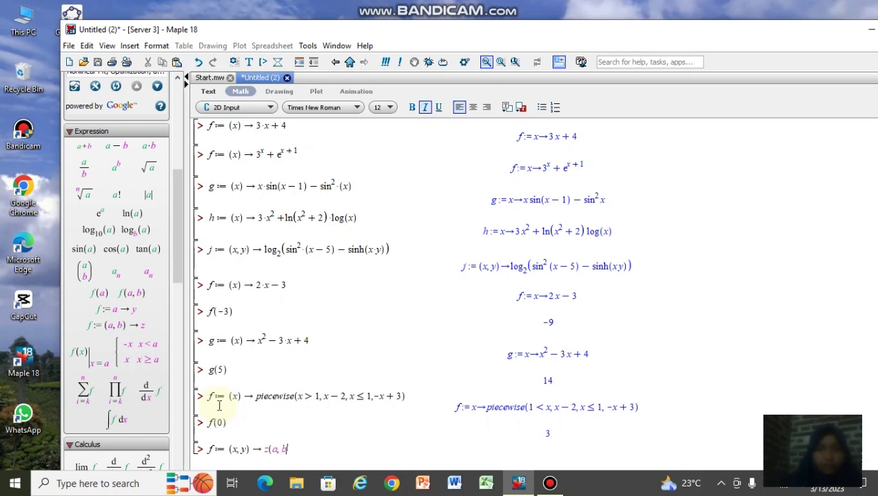
key("BackSpace")
key("BackSpace")
key("BackSpace")
key("BackSpace")
key("BackSpace")
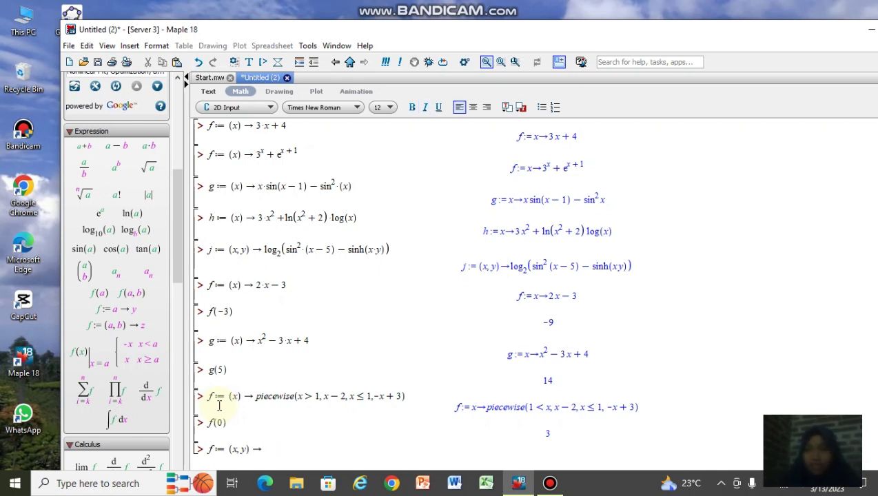
- Enter cos(x) + 2·sin(x + y) as the body of the two-variable f and evaluate the definition
left_click(126, 250)
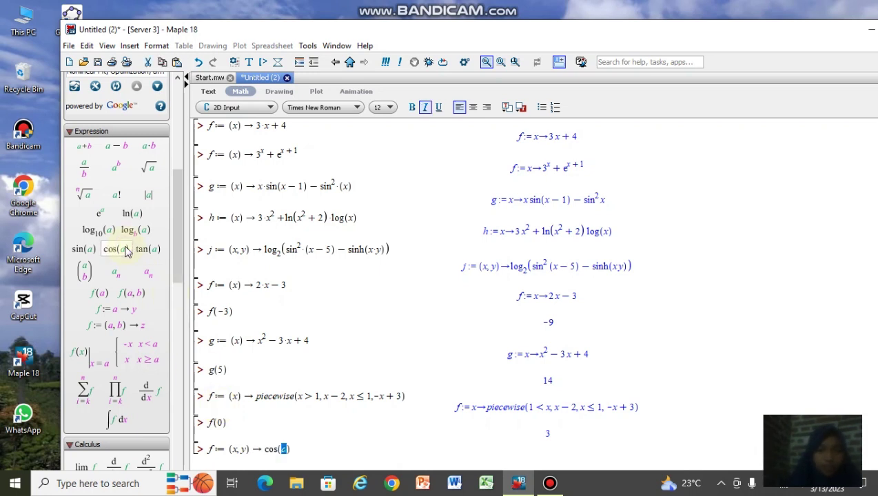
type("x")
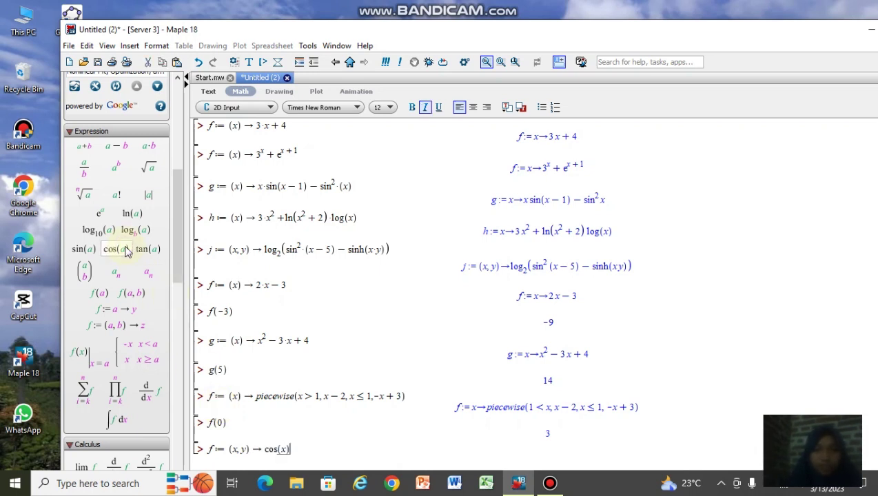
left_click(85, 146)
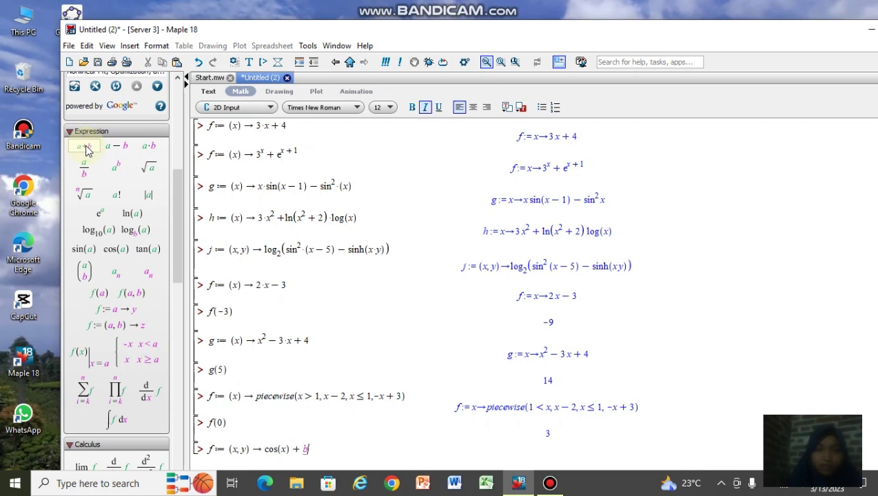
type("2")
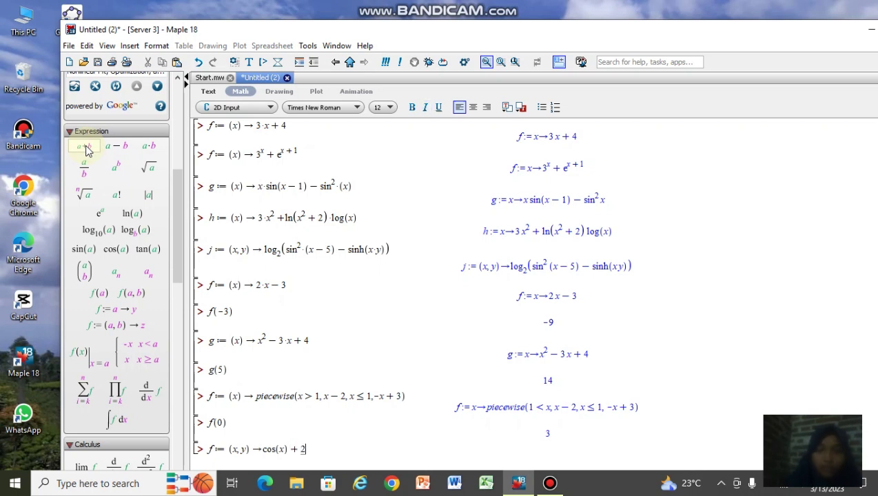
left_click(97, 252)
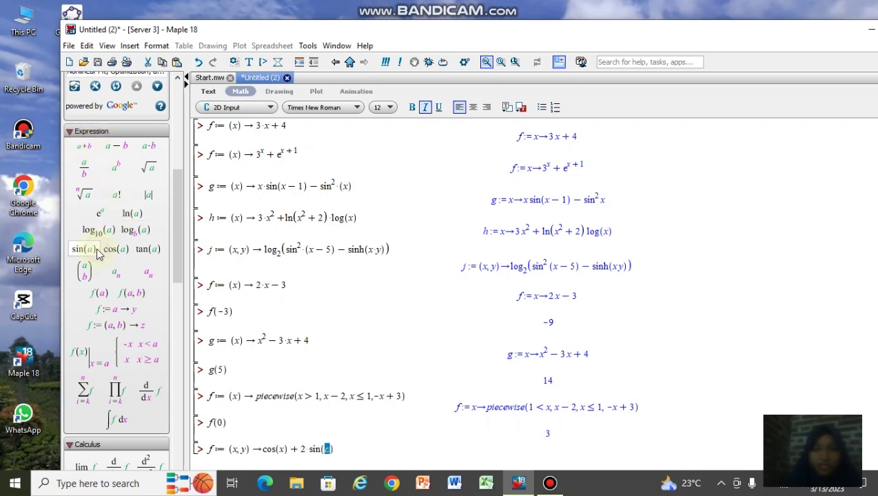
left_click(85, 148)
type("x +")
key("Tab")
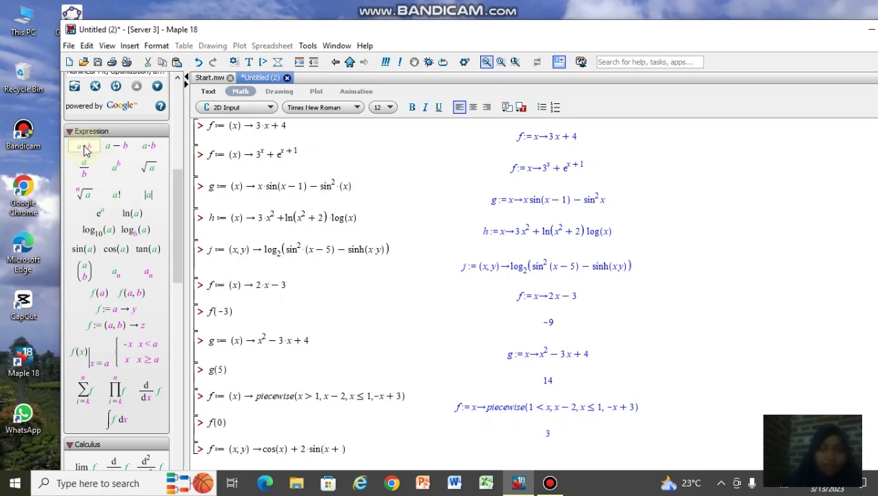
type("y")
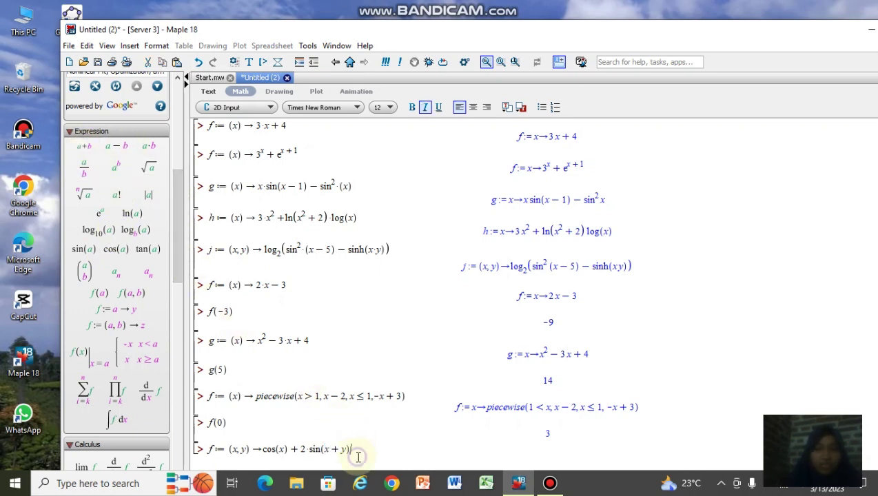
key("Return")
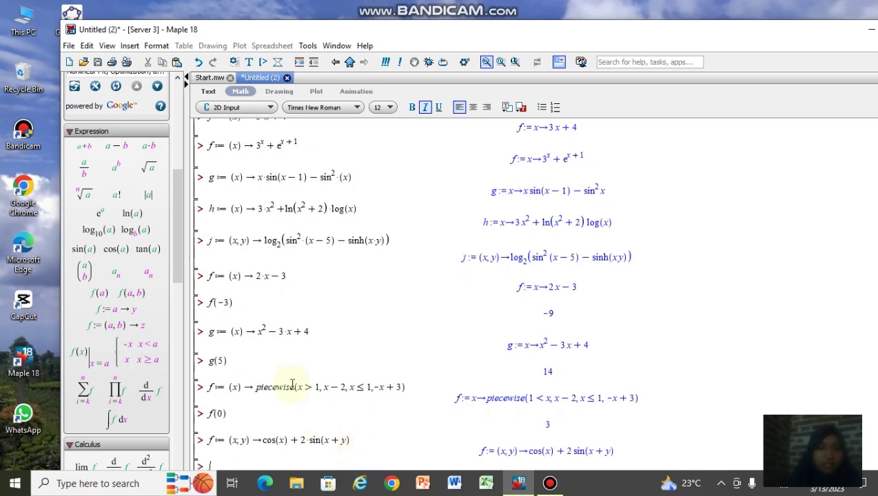
- Evaluate the two-variable function by entering f(2.3, 1) from the two-argument call template
left_click(133, 295)
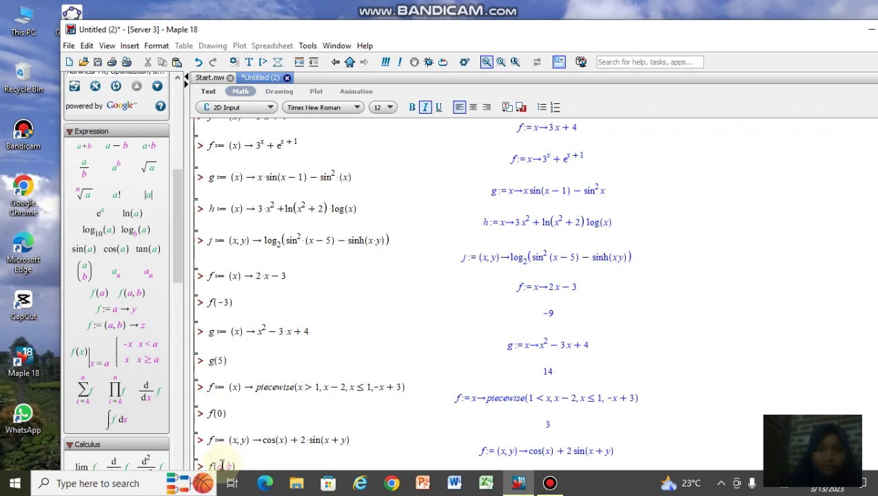
type("2, 3,")
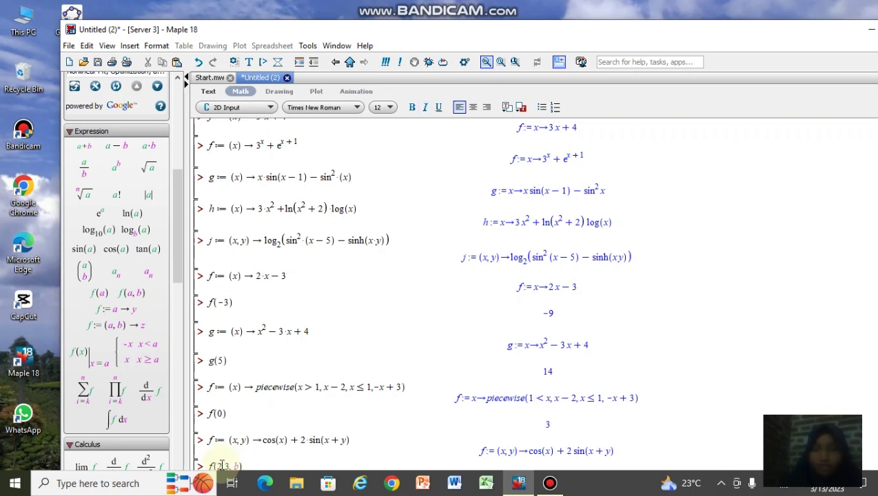
key("Tab")
key("BackSpace")
key("Return")
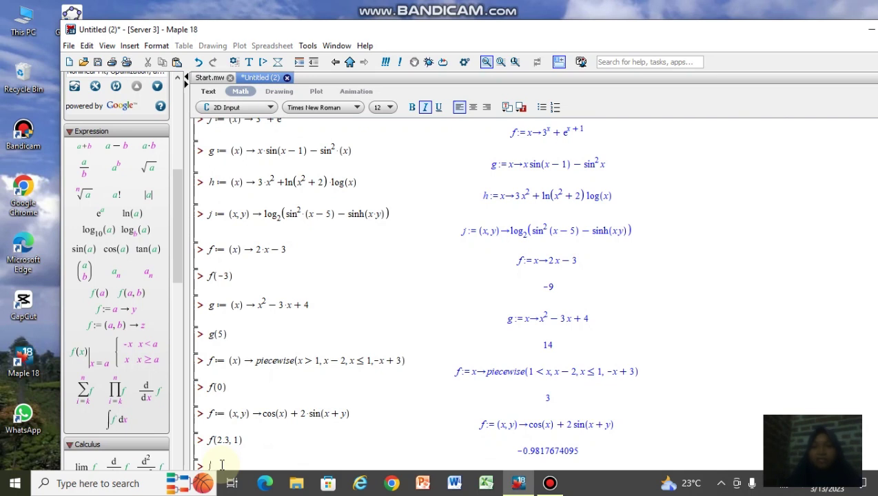